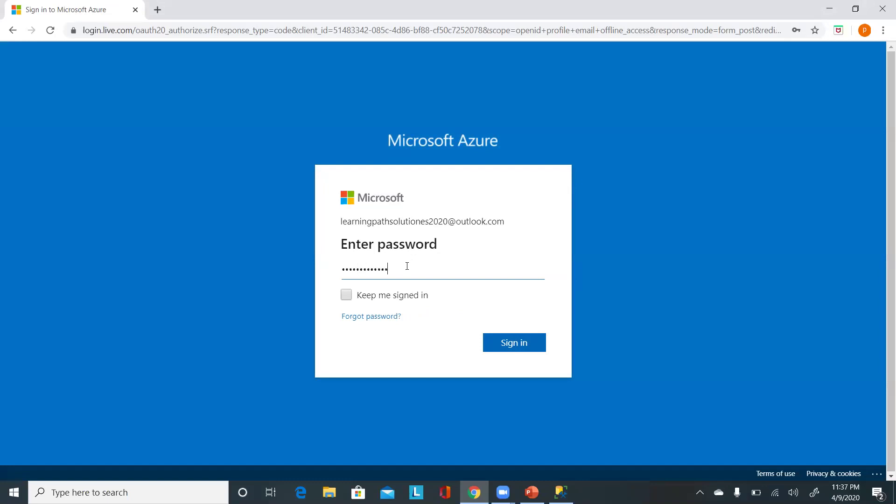
Sign in to the portal, search 'sql', and open the SQL servers list.
{"action": "key", "text": "Return"}
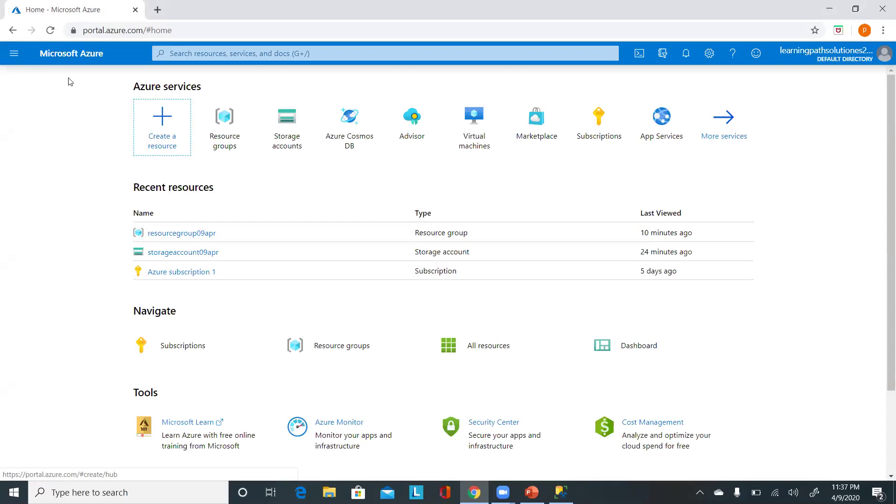
{"action": "left_click", "coordinate": [14, 55]}
{"action": "left_click", "coordinate": [28, 97]}
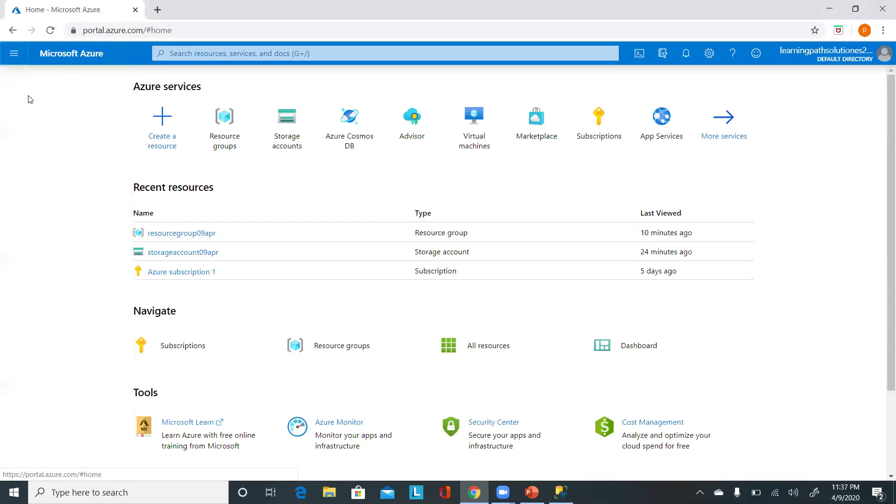
{"action": "left_click", "coordinate": [232, 54]}
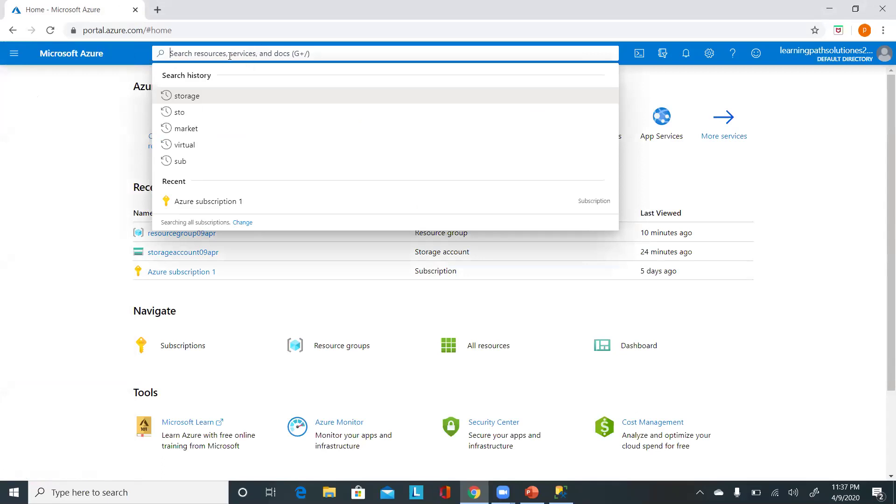
{"action": "type", "text": "sql"}
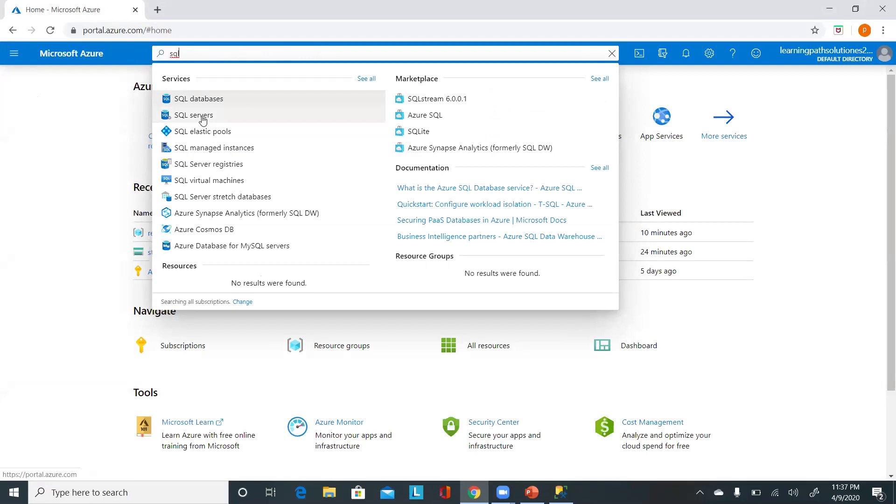
{"action": "left_click", "coordinate": [204, 120]}
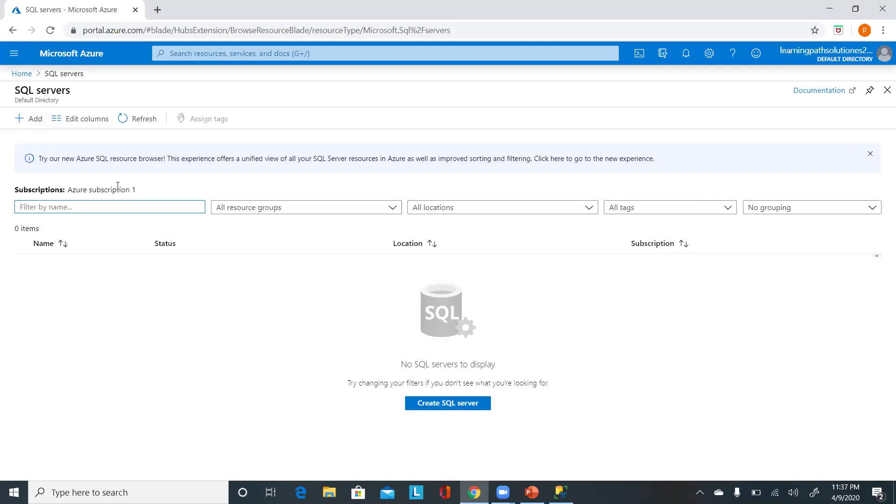
Start a new SQL server and create the resource group 'resourcegroup09apr' for it.
{"action": "left_click", "coordinate": [451, 408]}
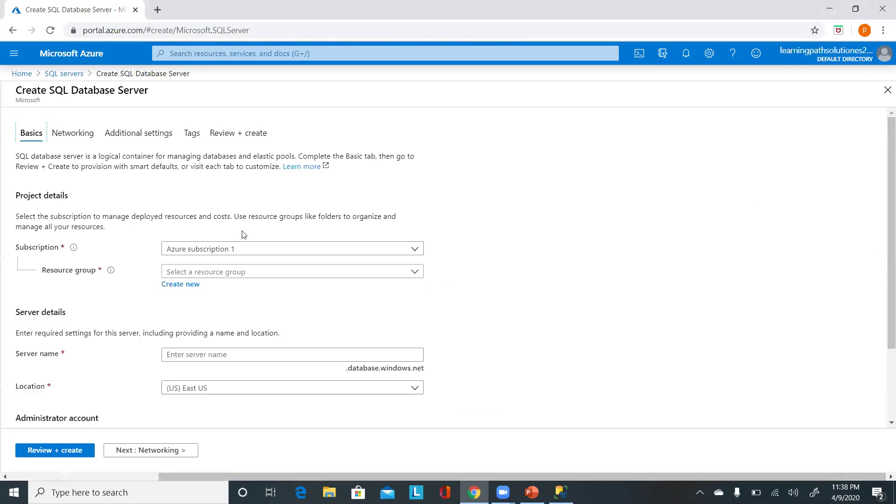
{"action": "left_click", "coordinate": [211, 276]}
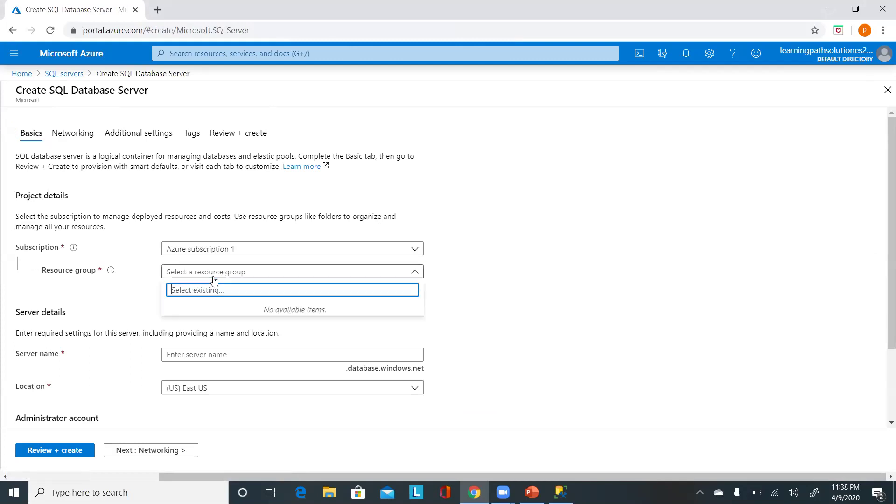
{"action": "left_click", "coordinate": [482, 263]}
{"action": "left_click", "coordinate": [175, 286]}
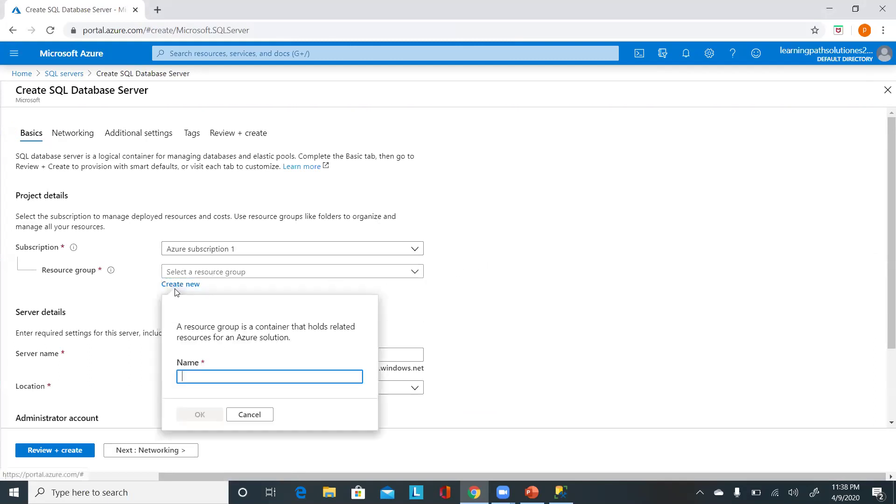
{"action": "type", "text": "reslui"}
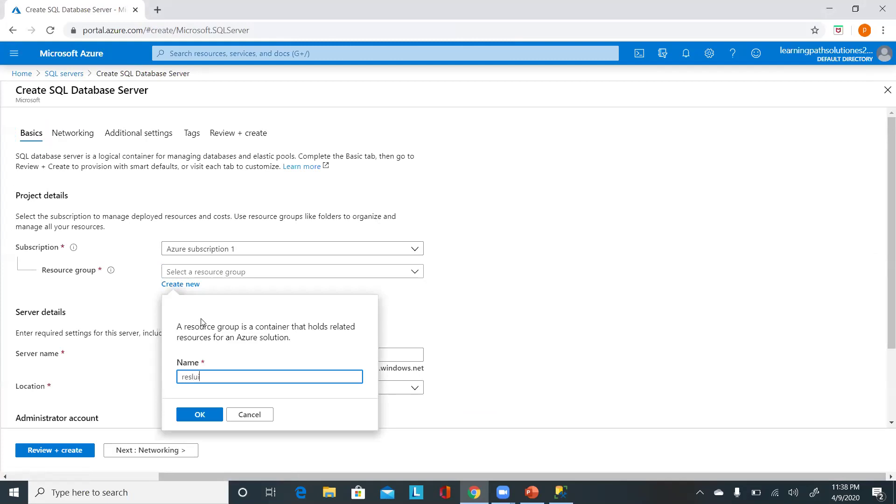
{"action": "key", "text": "BackSpace"}
{"action": "type", "text": "ourcegroup09apr"}
{"action": "left_click", "coordinate": [205, 412]}
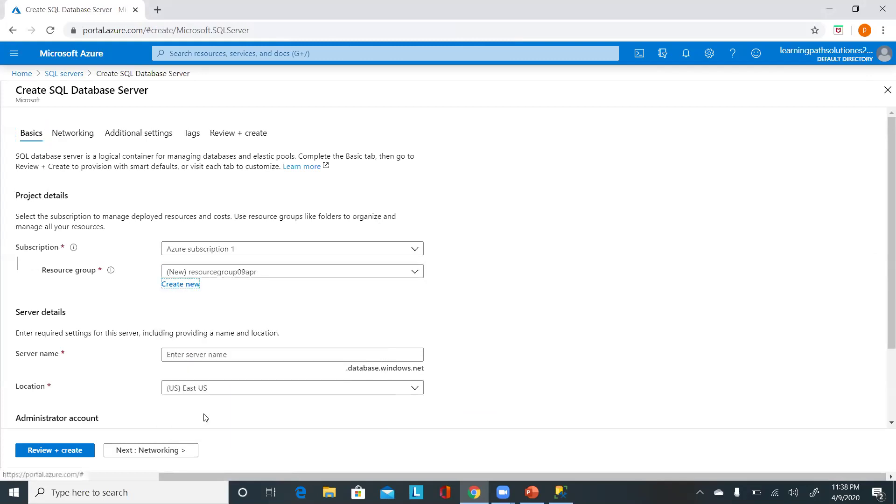
{"action": "scroll", "coordinate": [186, 380], "scroll_direction": "down", "scroll_amount": 2}
Name the server 'testlearn' after the first name proved taken.
{"action": "left_click", "coordinate": [211, 296]}
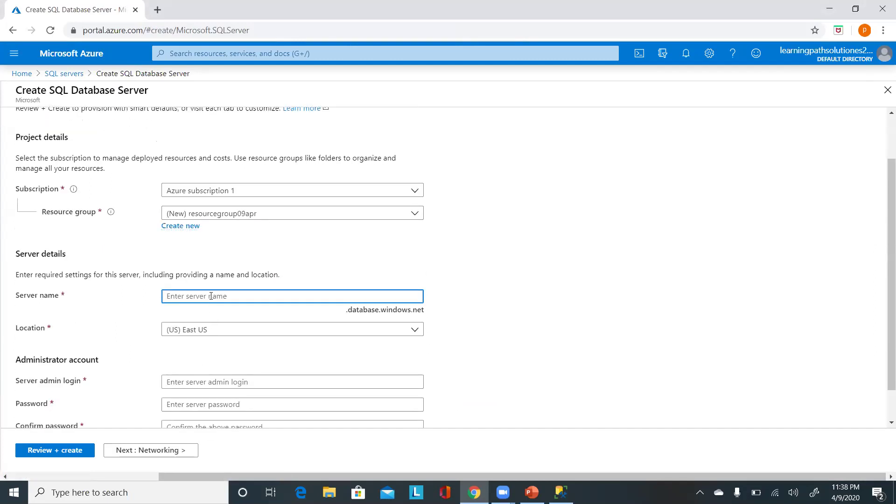
{"action": "type", "text": "learning"}
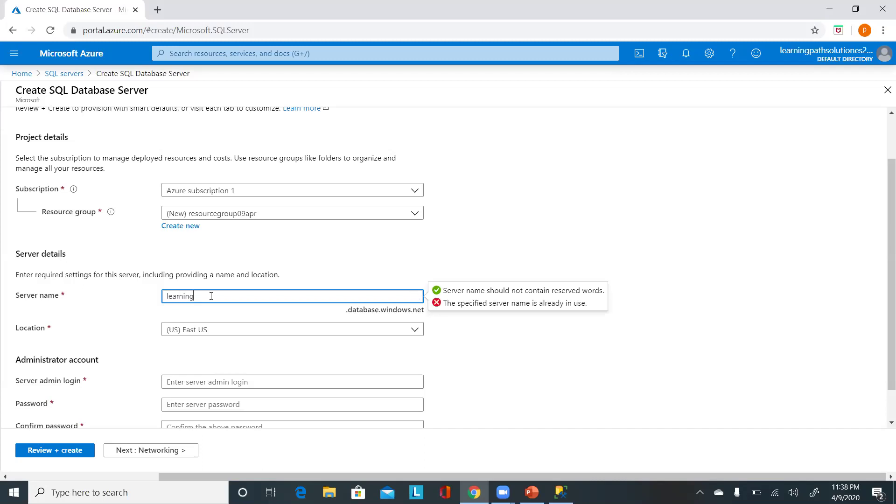
{"action": "key", "text": "BackSpace"}
{"action": "key", "text": "BackSpace"}
{"action": "key", "text": "BackSpace"}
{"action": "key", "text": "BackSpace"}
{"action": "key", "text": "BackSpace"}
{"action": "key", "text": "BackSpace"}
{"action": "type", "text": "te"}
{"action": "type", "text": "learn"}
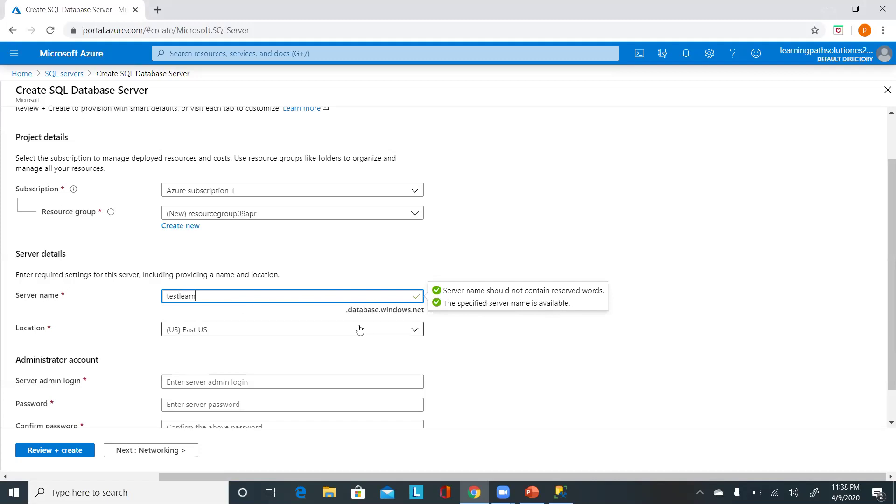
{"action": "left_click", "coordinate": [439, 322]}
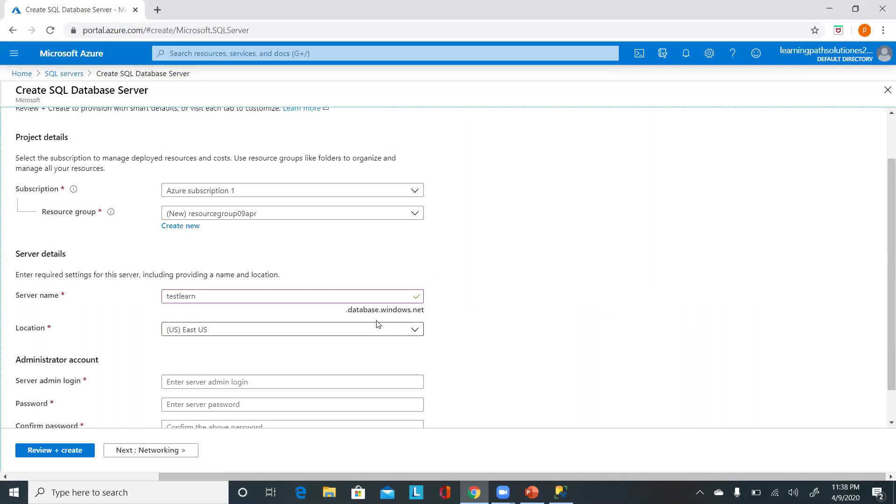
{"action": "scroll", "coordinate": [226, 316], "scroll_direction": "down", "scroll_amount": 1}
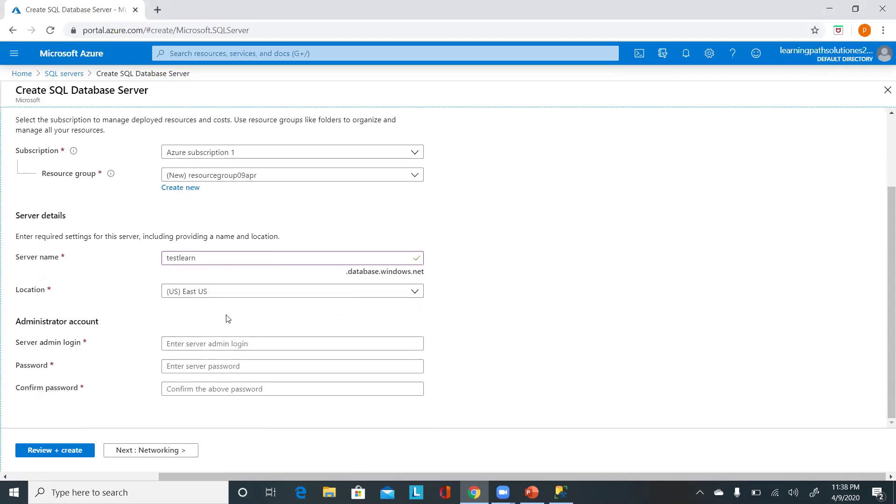
Keep (US) East US as the server location.
{"action": "left_click", "coordinate": [227, 295]}
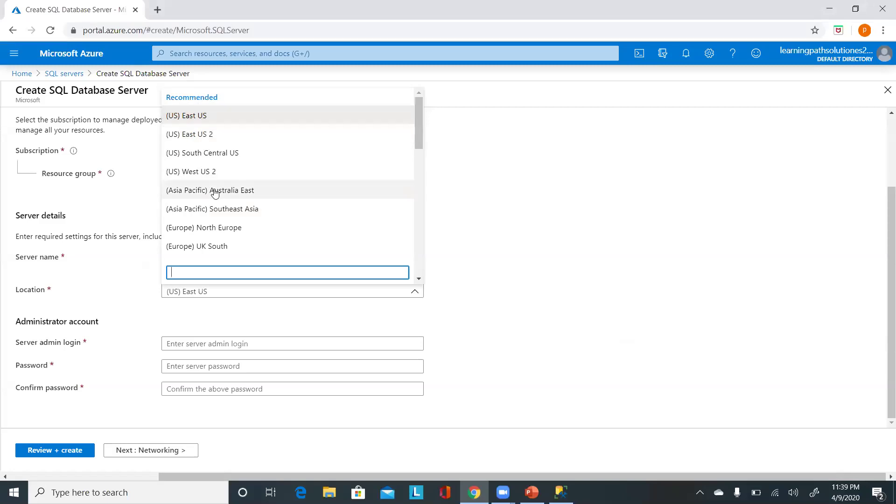
{"action": "scroll", "coordinate": [228, 226], "scroll_direction": "down", "scroll_amount": 8}
{"action": "scroll", "coordinate": [229, 228], "scroll_direction": "down", "scroll_amount": 3}
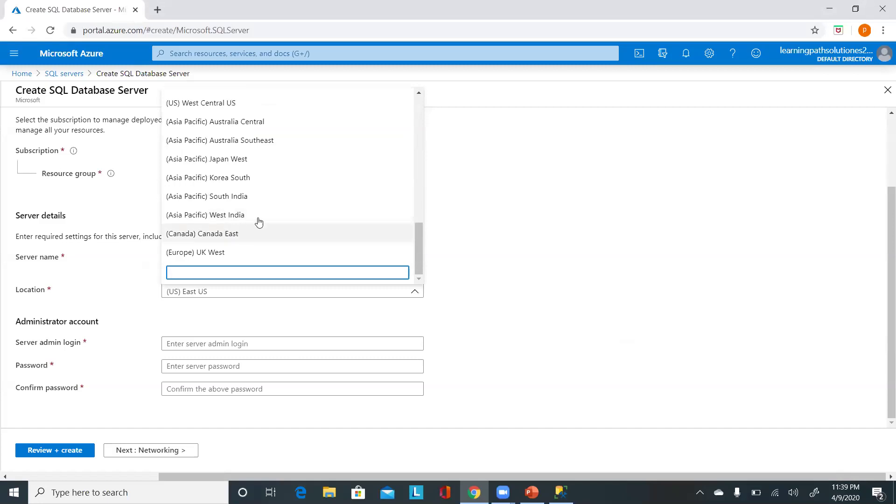
{"action": "scroll", "coordinate": [256, 221], "scroll_direction": "up", "scroll_amount": 10}
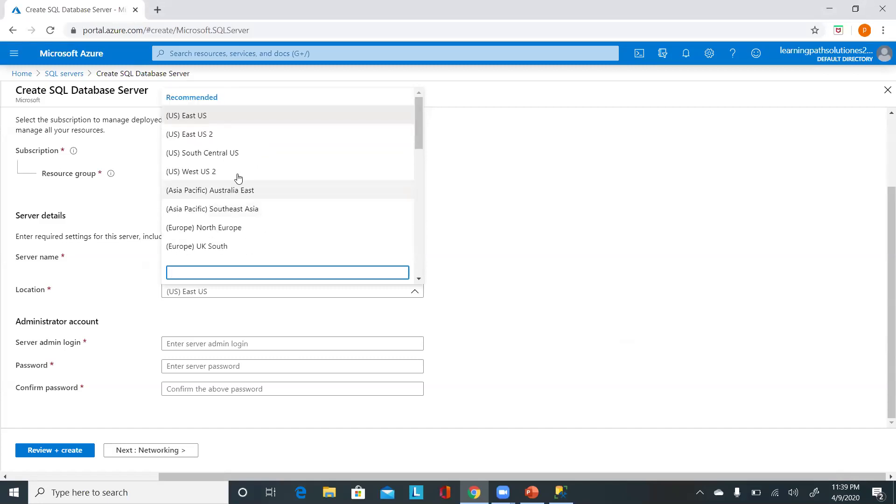
{"action": "left_click", "coordinate": [205, 115]}
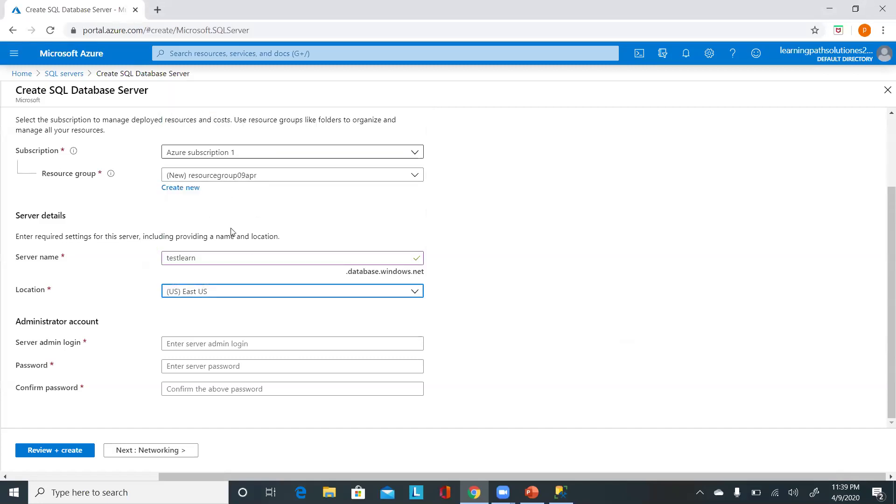
{"action": "left_click", "coordinate": [208, 344]}
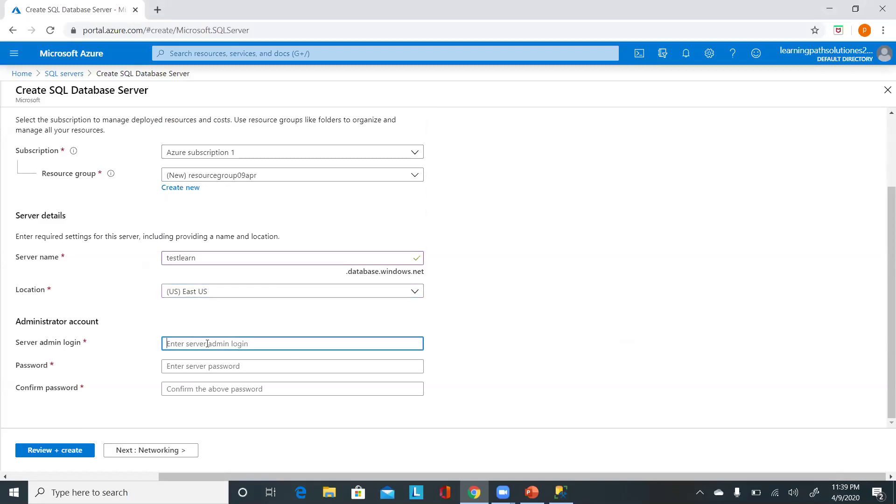
Set the admin login to 'azureuser' and enter a matching password and confirmation.
{"action": "type", "text": "azureuser"}
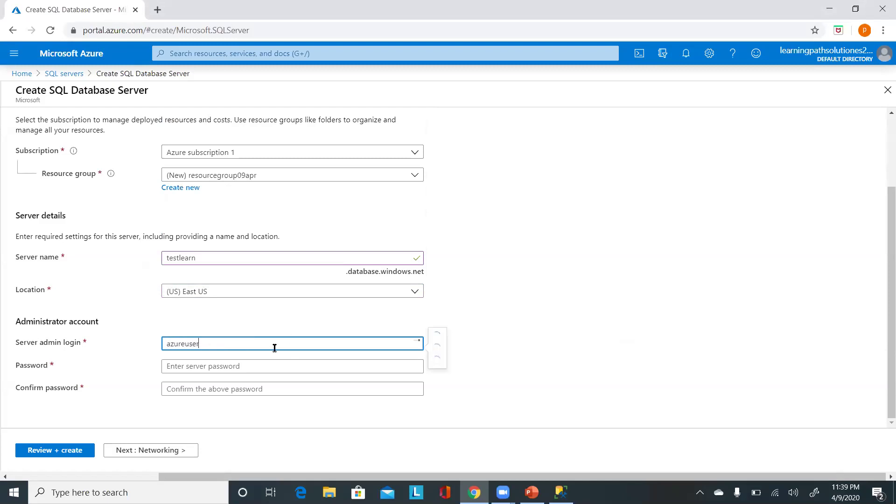
{"action": "left_click", "coordinate": [208, 366]}
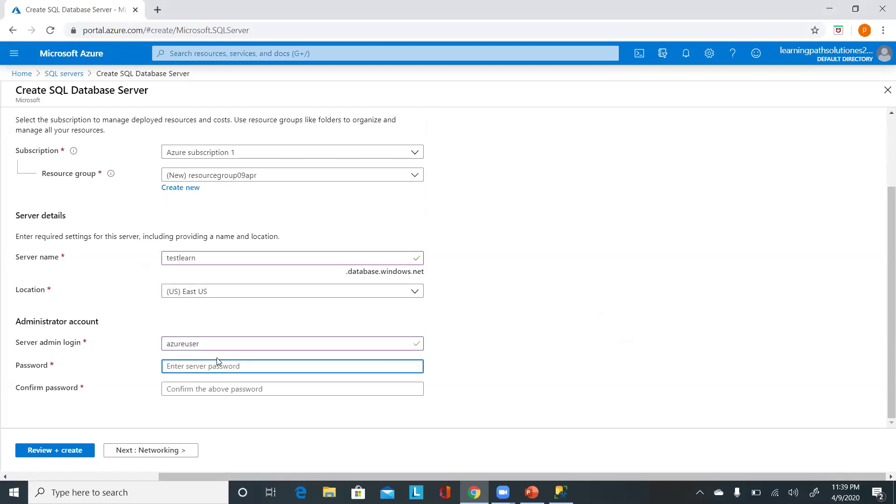
{"action": "left_click", "coordinate": [227, 347]}
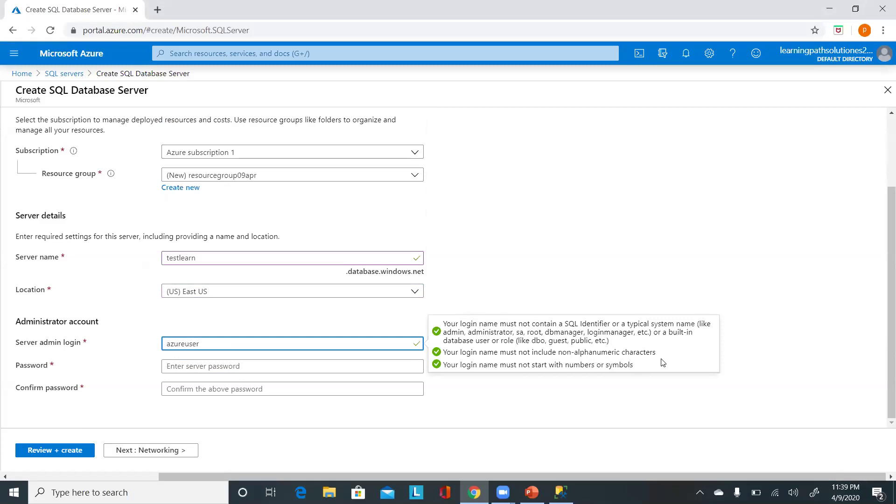
{"action": "left_click", "coordinate": [203, 364]}
{"action": "type", "text": "••••"}
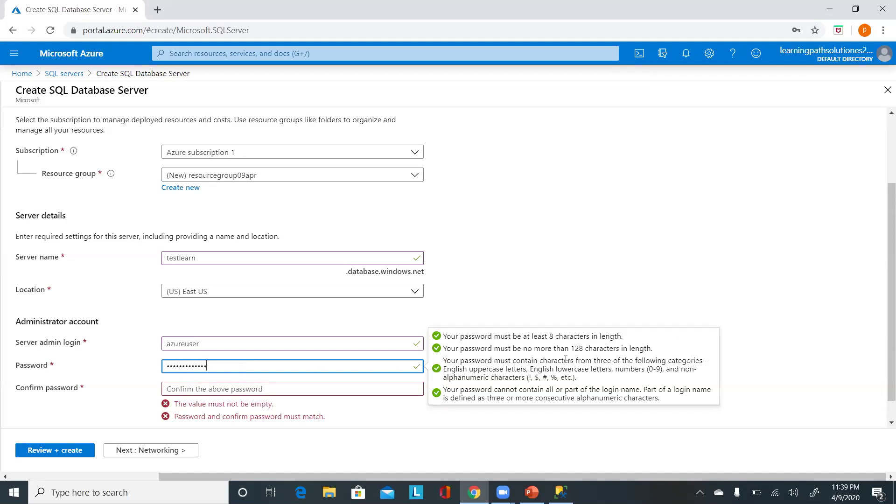
{"action": "left_click", "coordinate": [188, 392]}
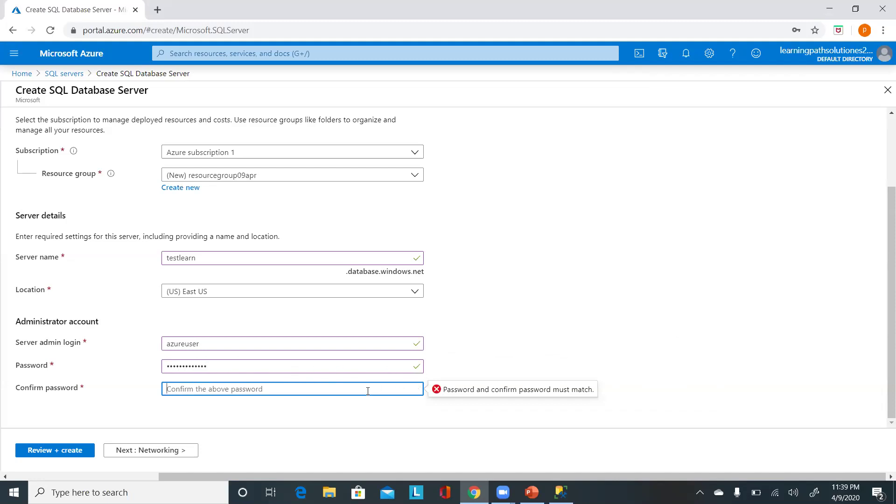
{"action": "type", "text": "•••••••••••••"}
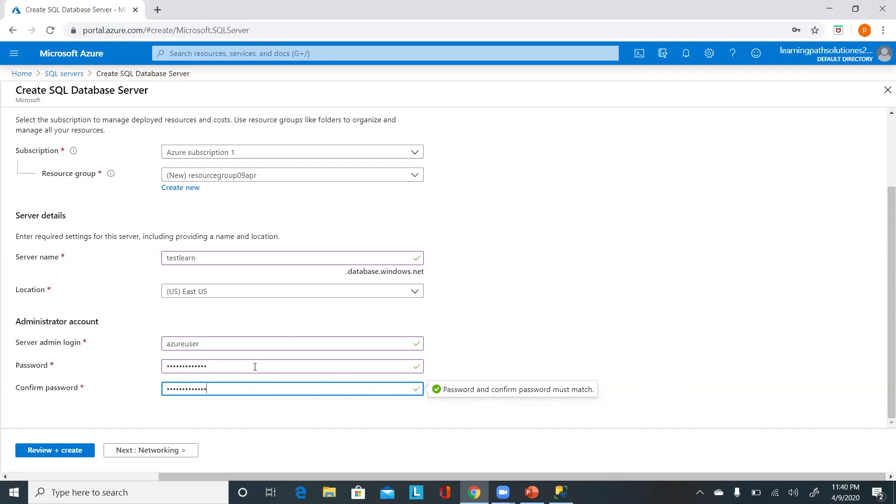
{"action": "scroll", "coordinate": [244, 172], "scroll_direction": "up", "scroll_amount": 3}
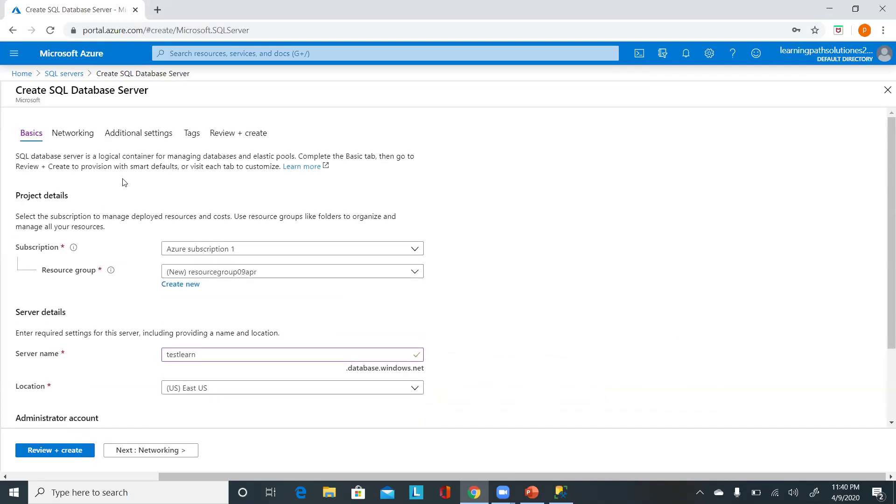
Set Allow Azure services to Yes, then step through Additional settings and Tags.
{"action": "left_click", "coordinate": [77, 136]}
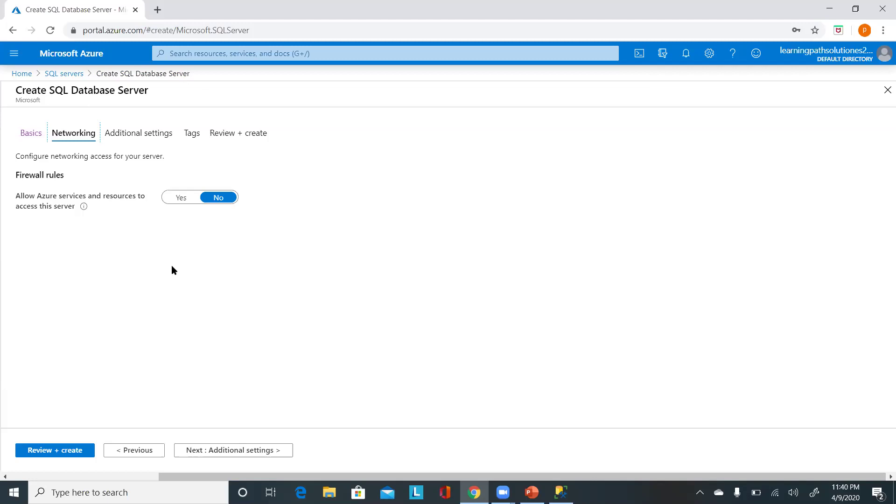
{"action": "left_click", "coordinate": [181, 199]}
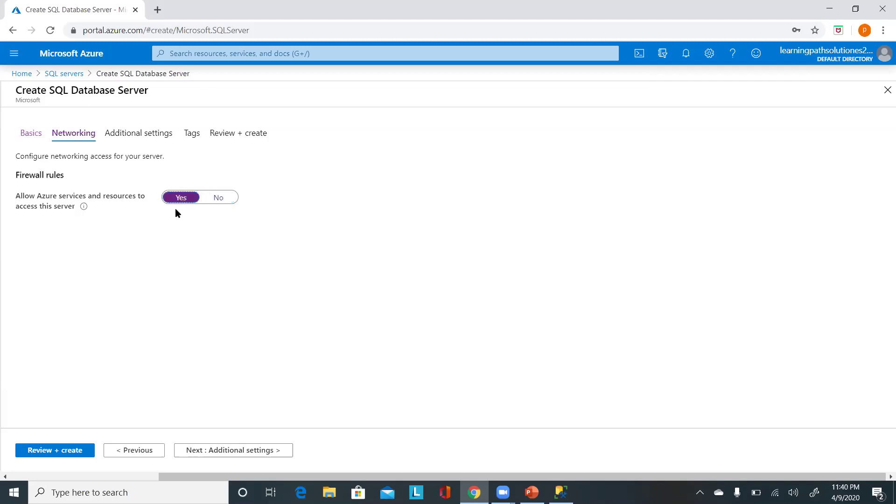
{"action": "left_click", "coordinate": [136, 133]}
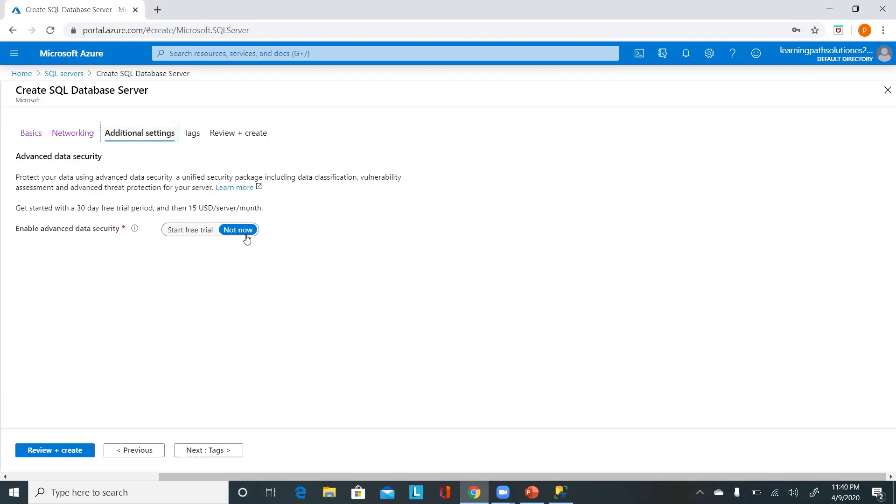
{"action": "left_click", "coordinate": [193, 134]}
{"action": "left_click", "coordinate": [190, 139]}
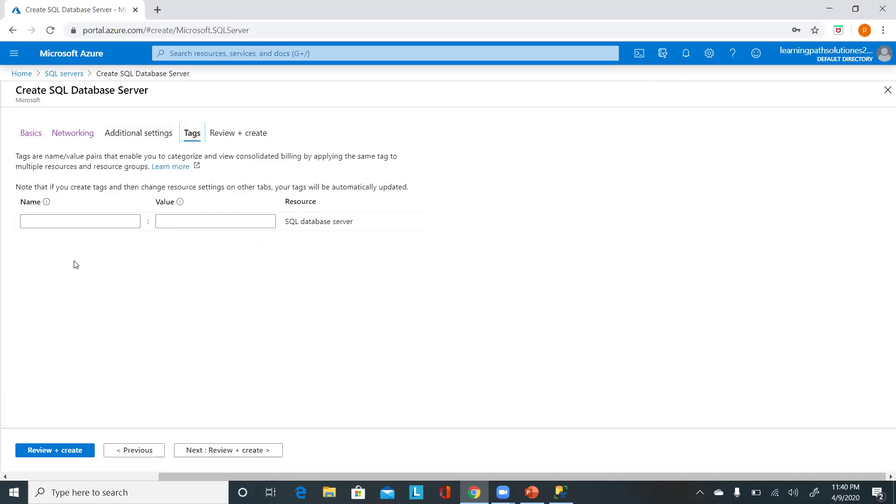
Review the testlearn server settings and create the server.
{"action": "left_click", "coordinate": [239, 132]}
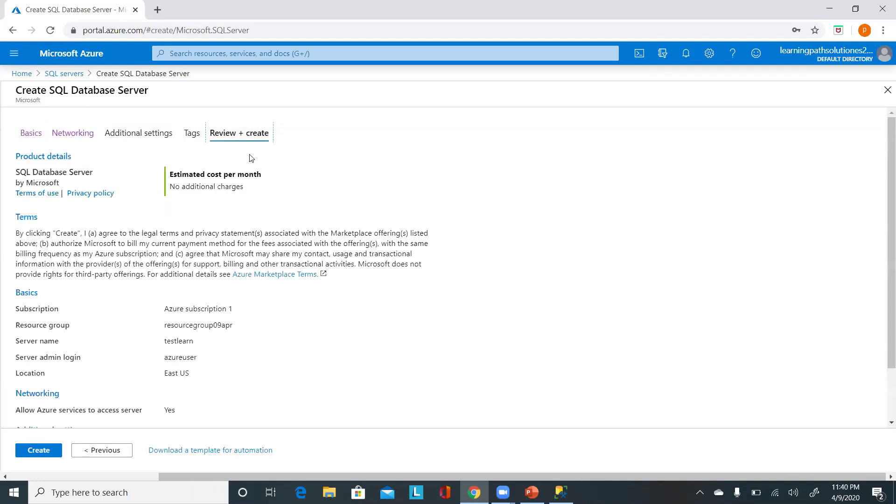
{"action": "left_click", "coordinate": [31, 133]}
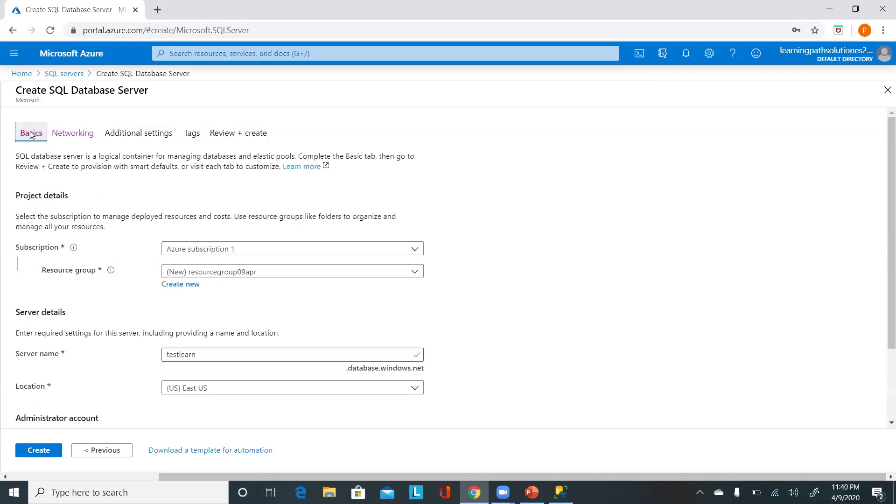
{"action": "scroll", "coordinate": [366, 320], "scroll_direction": "down", "scroll_amount": 3}
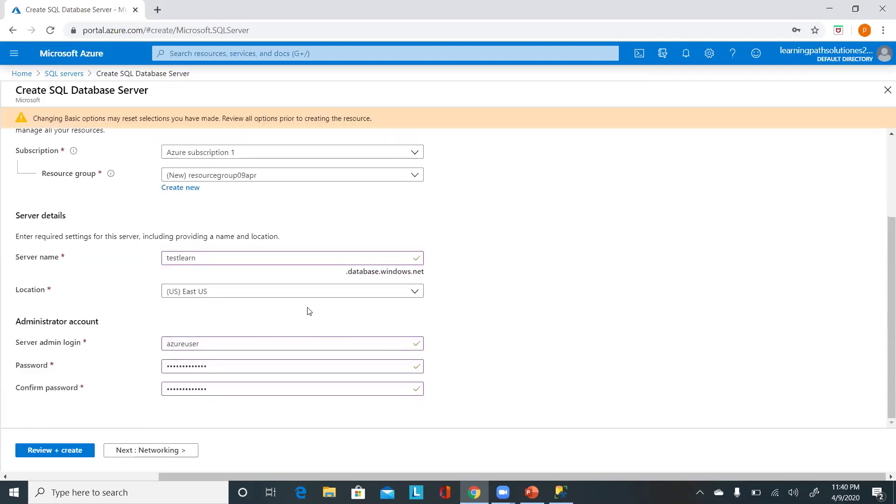
{"action": "scroll", "coordinate": [307, 308], "scroll_direction": "up", "scroll_amount": 3}
{"action": "left_click", "coordinate": [233, 154]}
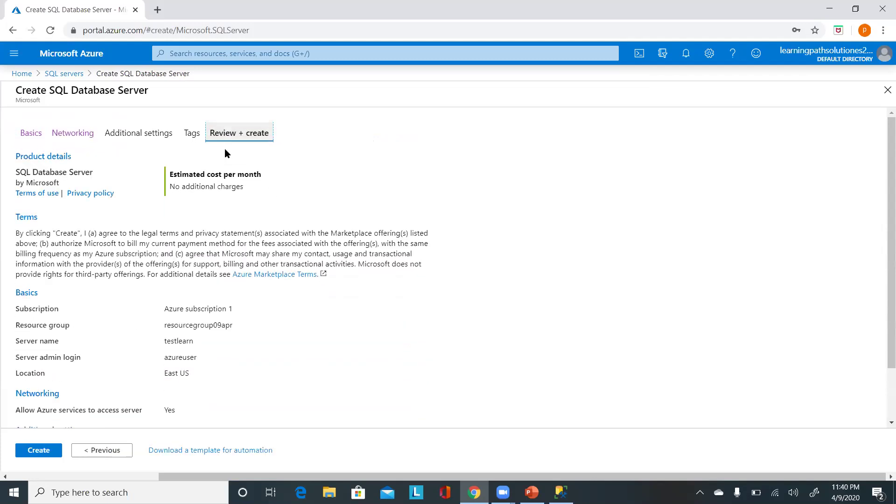
{"action": "scroll", "coordinate": [208, 326], "scroll_direction": "down", "scroll_amount": 2}
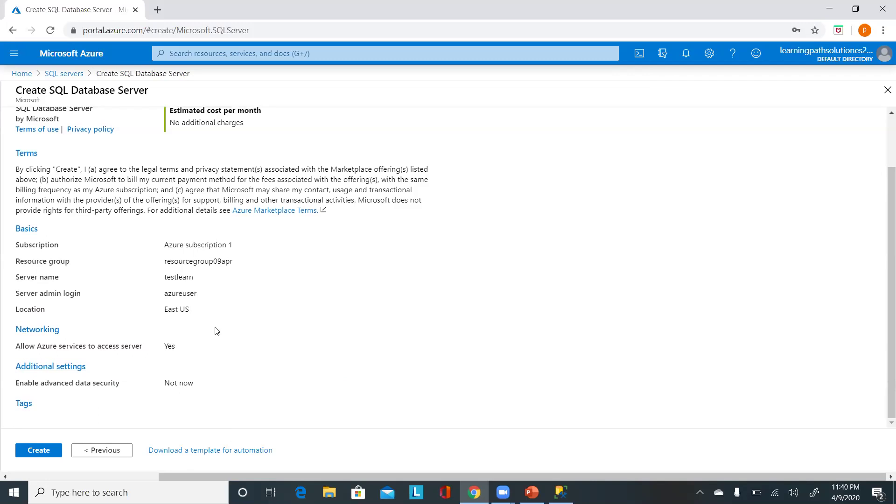
{"action": "scroll", "coordinate": [111, 410], "scroll_direction": "up", "scroll_amount": 2}
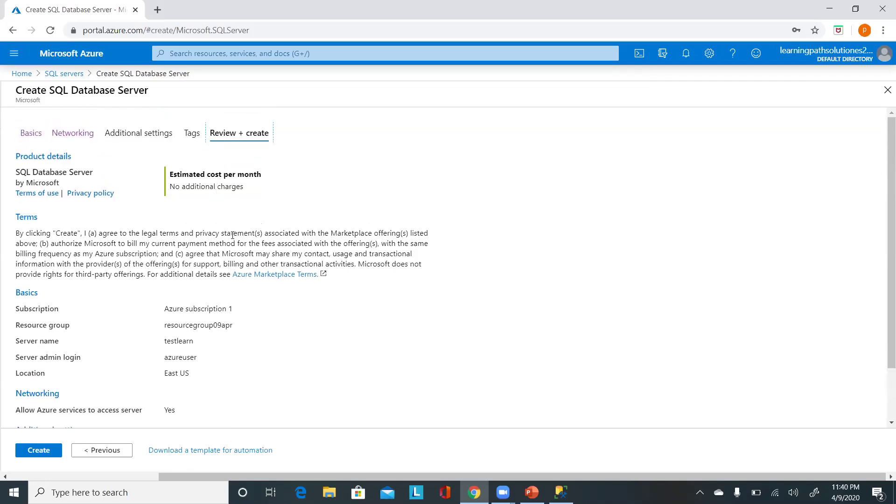
{"action": "scroll", "coordinate": [212, 356], "scroll_direction": "down", "scroll_amount": 2}
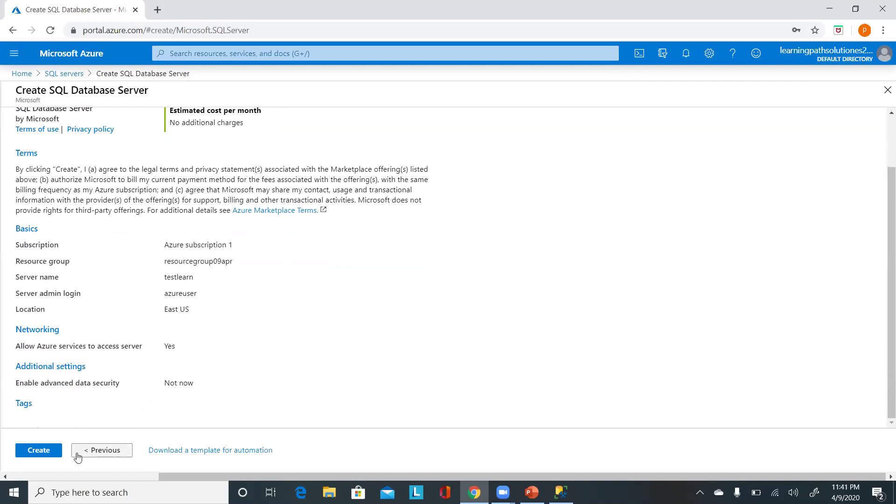
{"action": "left_click", "coordinate": [52, 451]}
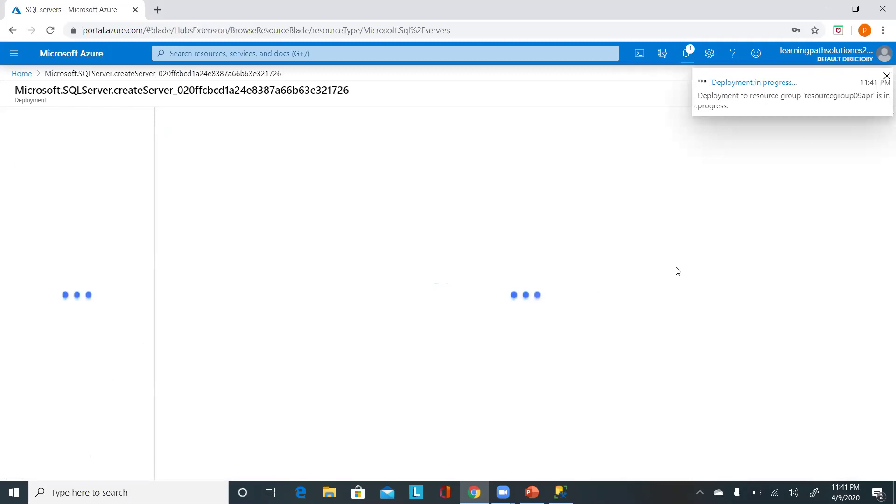
Confirm the deployment shows in progress in Notifications, then return to Home.
{"action": "left_click", "coordinate": [686, 53]}
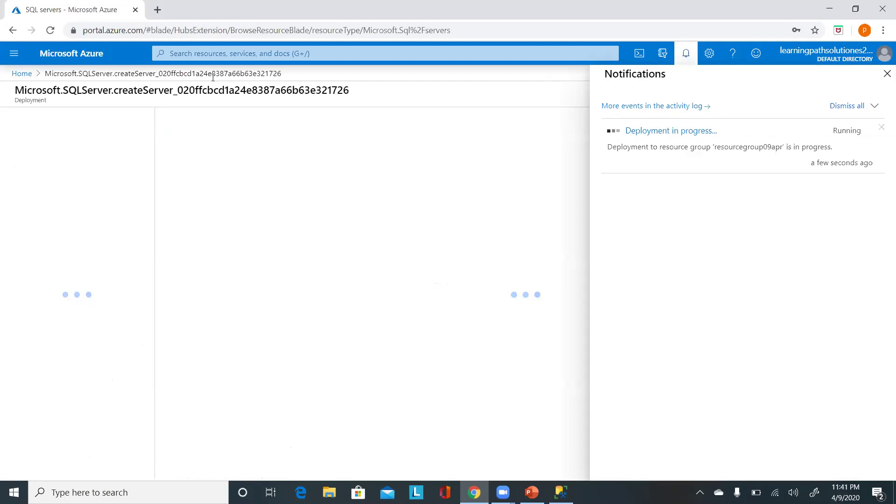
{"action": "left_click", "coordinate": [20, 74]}
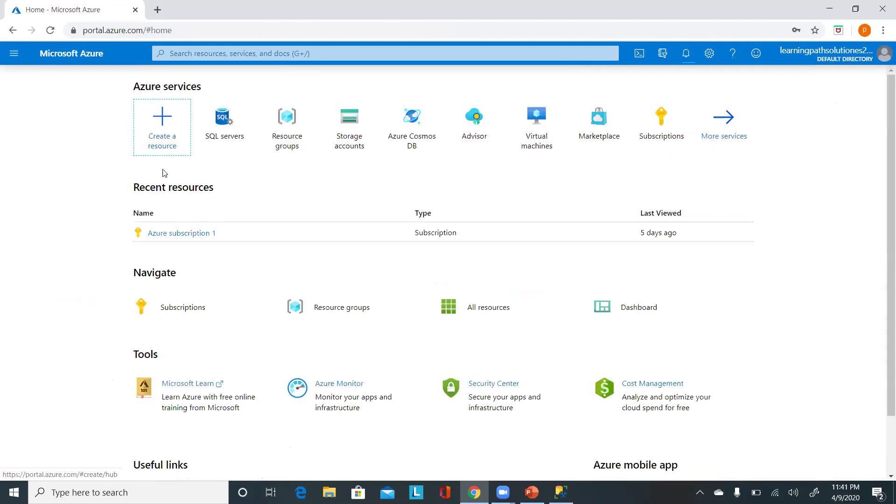
Open resourcegroup09apr, refresh it, and check the deployment status notification.
{"action": "left_click", "coordinate": [290, 126]}
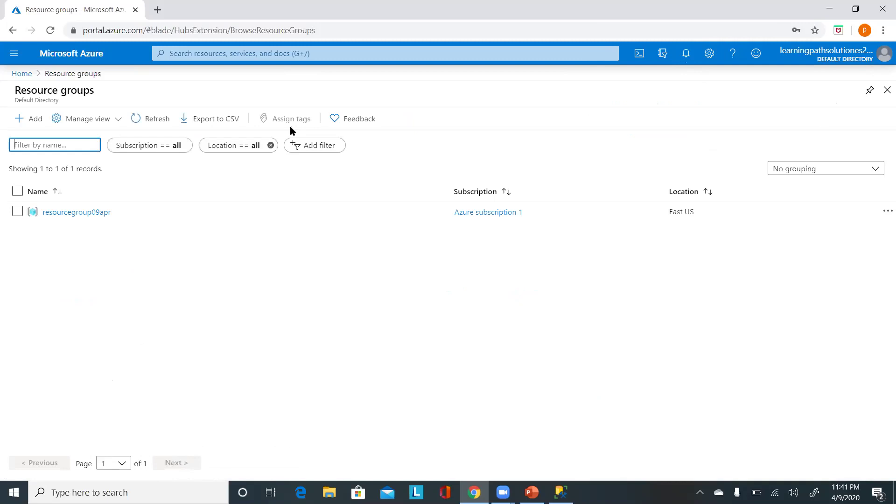
{"action": "left_click", "coordinate": [69, 213]}
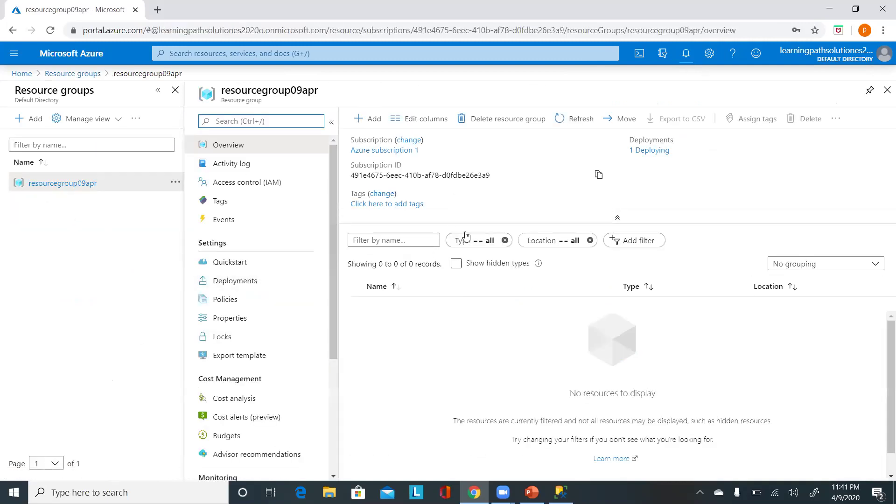
{"action": "left_click", "coordinate": [574, 124]}
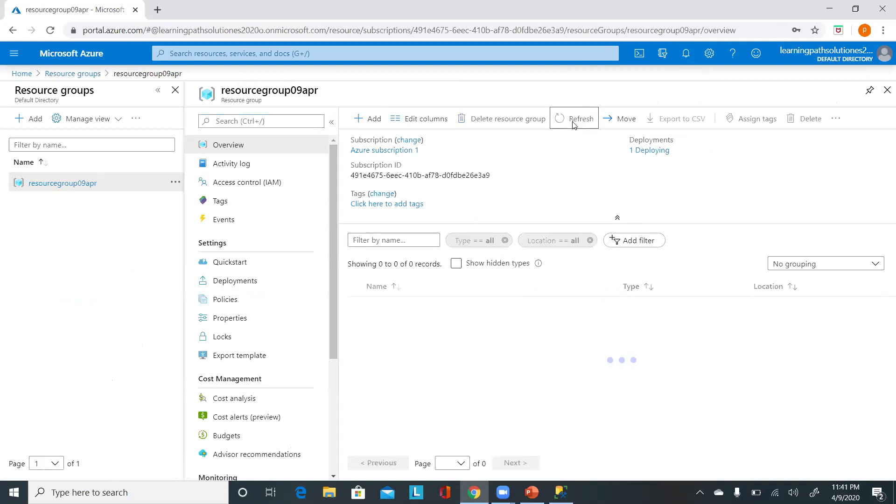
{"action": "left_click", "coordinate": [689, 58]}
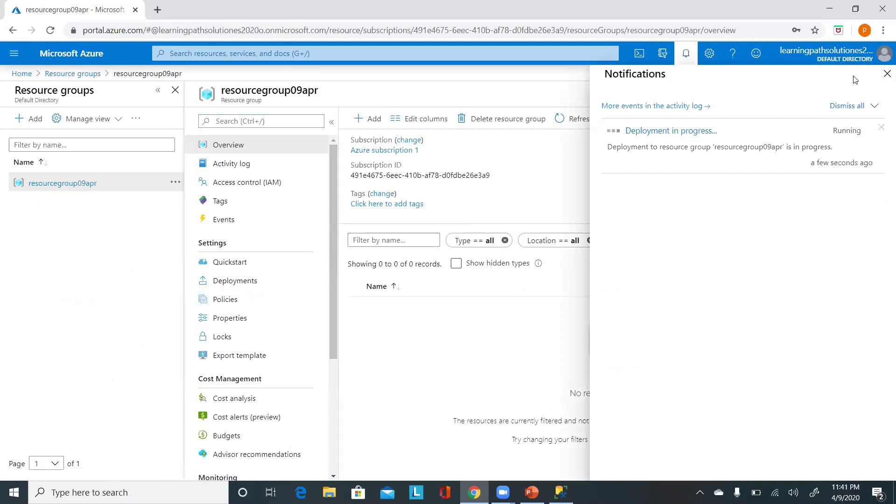
{"action": "left_click", "coordinate": [887, 74]}
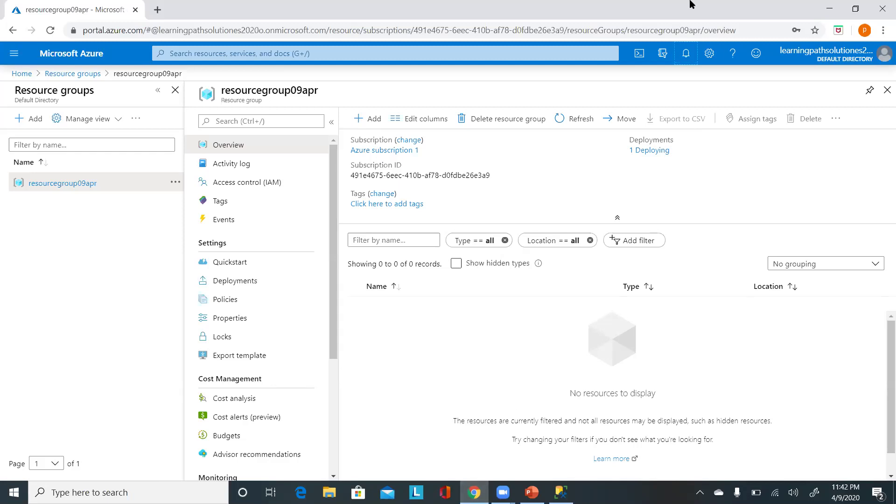
{"action": "right_click", "coordinate": [475, 492]}
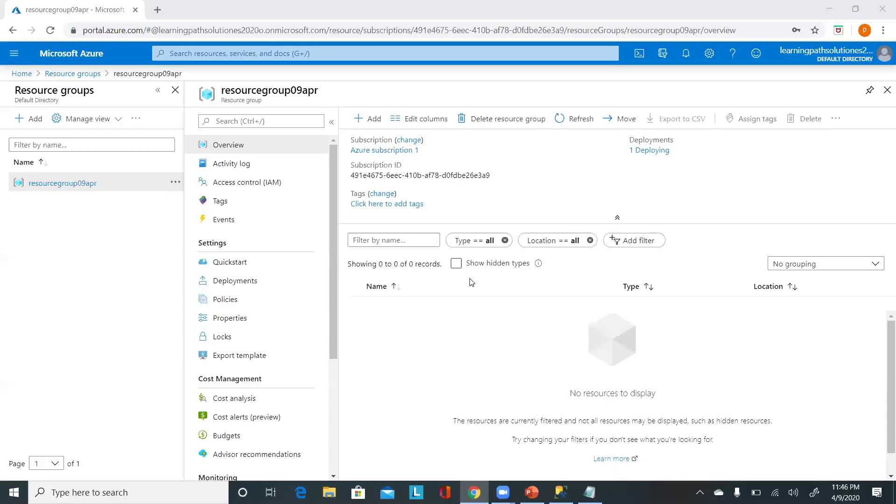
Refresh the group, open testlearn, and select its server name testlearn.database.windows.net.
{"action": "left_click", "coordinate": [584, 124]}
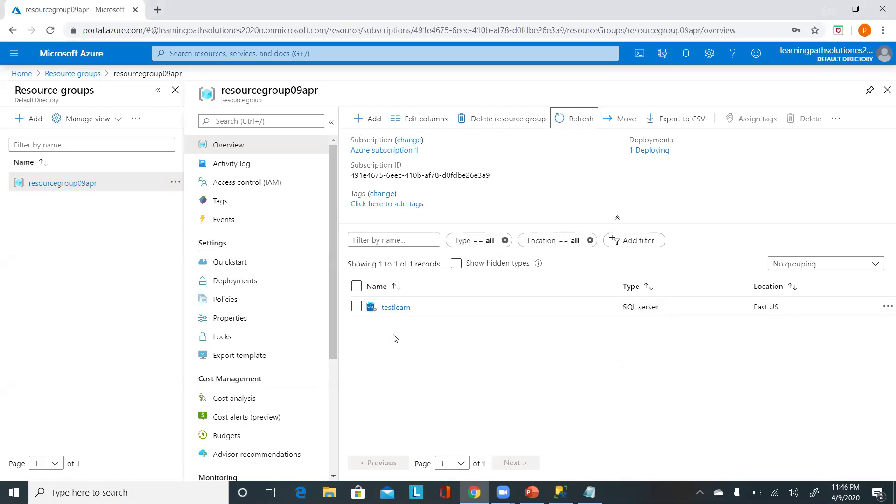
{"action": "left_click", "coordinate": [392, 309]}
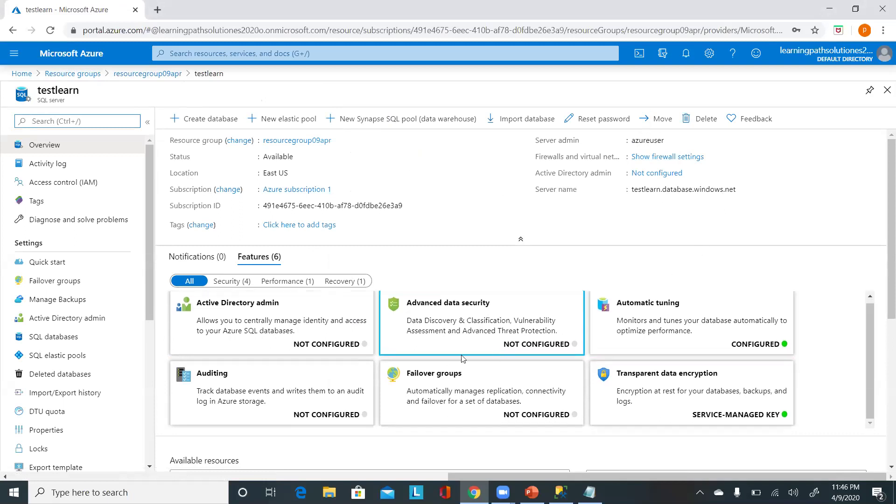
{"action": "scroll", "coordinate": [466, 327], "scroll_direction": "down", "scroll_amount": 3}
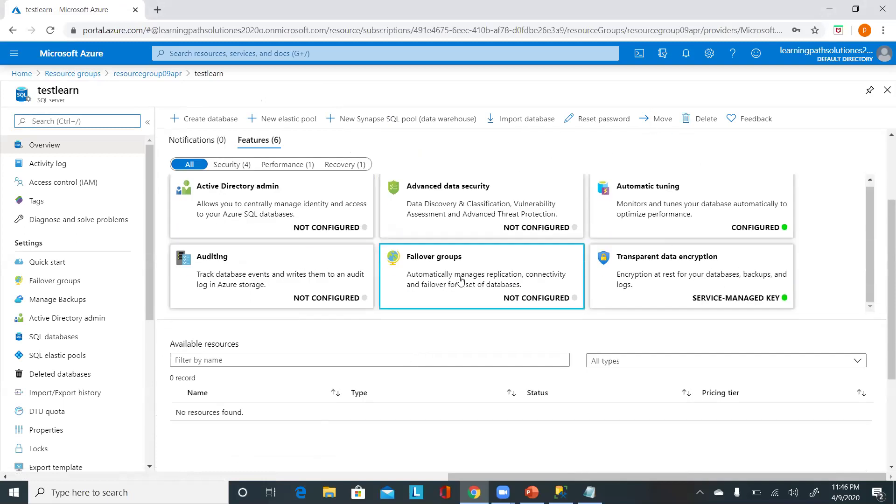
{"action": "scroll", "coordinate": [779, 239], "scroll_direction": "up", "scroll_amount": 3}
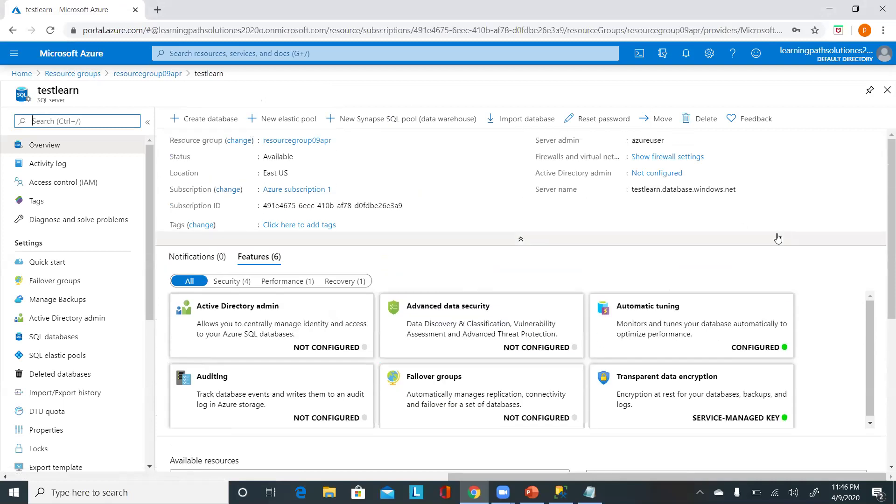
{"action": "mouse_move", "coordinate": [746, 191]}
{"action": "left_click_drag", "start_coordinate": [746, 191], "coordinate": [632, 189]}
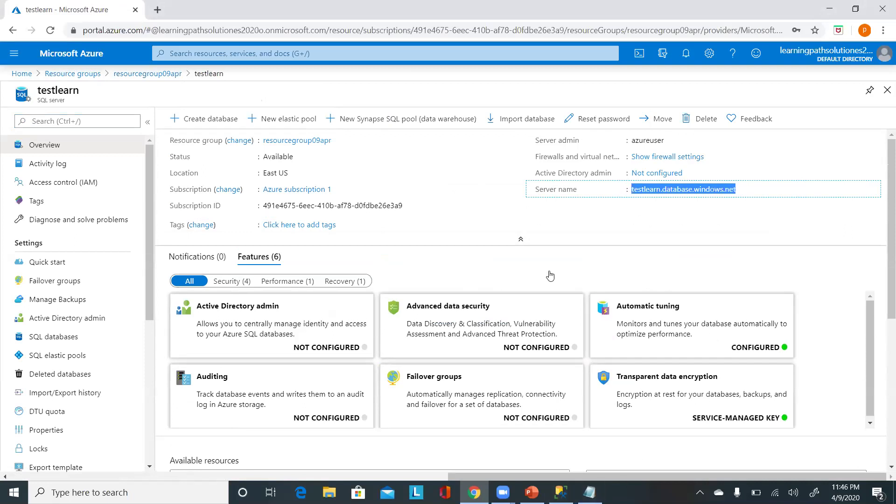
{"action": "key", "text": "alt+Tab"}
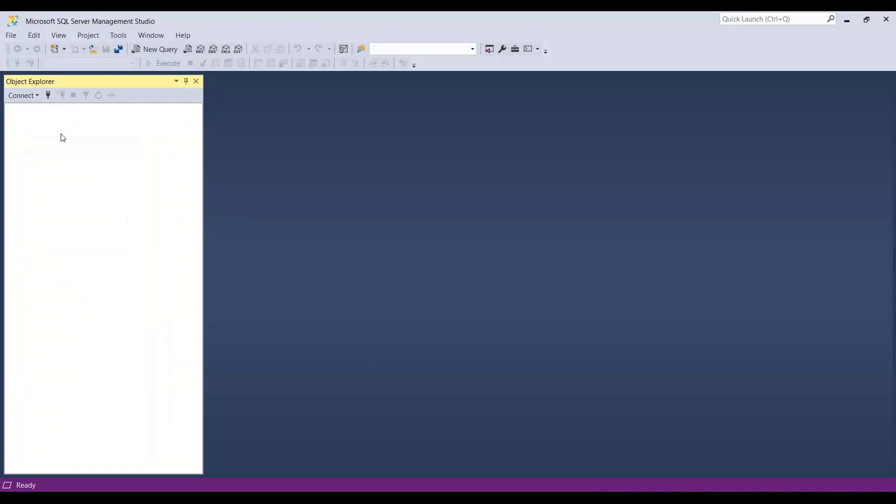
Start a Database Engine connection and enter the login azureuser.
{"action": "left_click", "coordinate": [15, 98]}
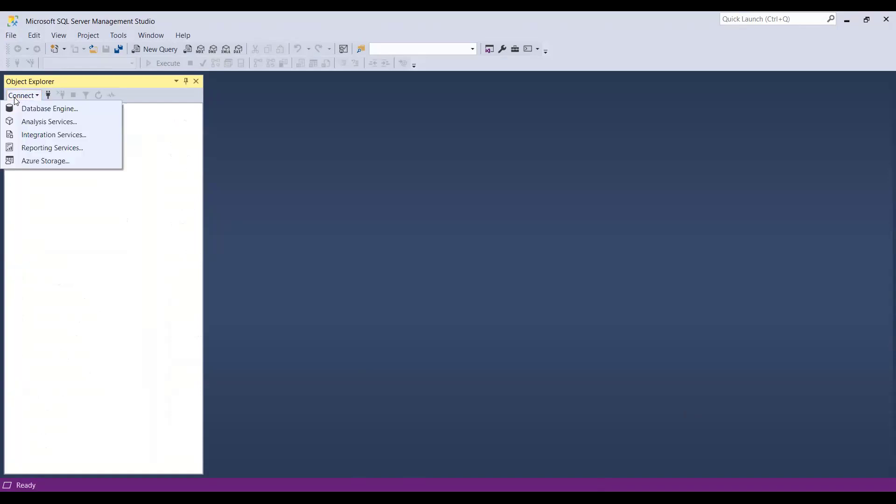
{"action": "left_click", "coordinate": [41, 108]}
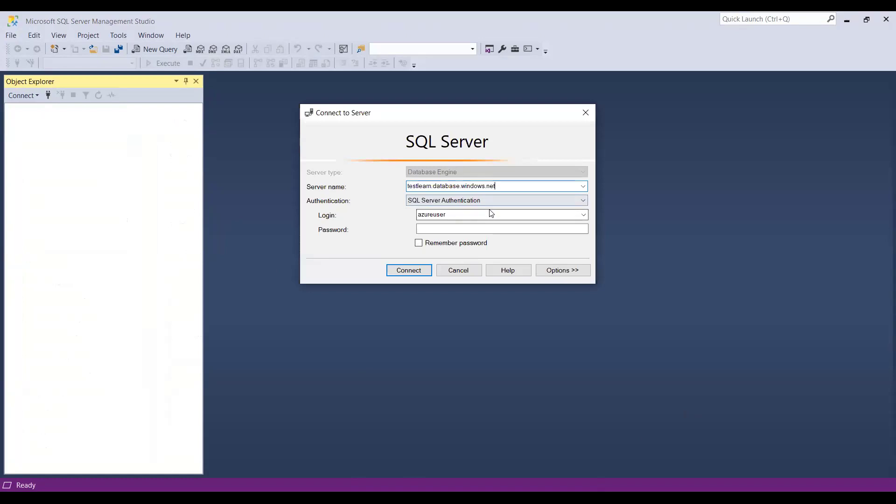
{"action": "left_click", "coordinate": [449, 212]}
{"action": "type", "text": "azue"}
{"action": "type", "text": "euser"}
Enter the admin password, tick Remember password, and connect.
{"action": "left_click", "coordinate": [444, 230]}
{"action": "type", "text": "*****"}
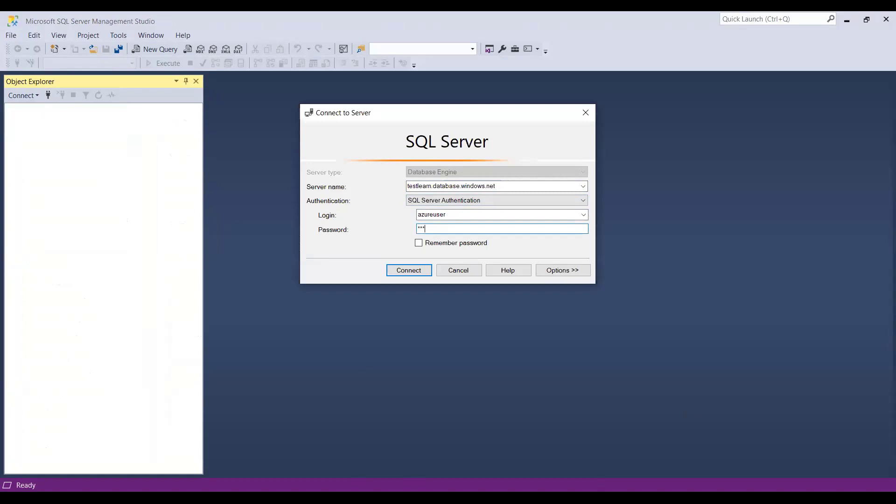
{"action": "key", "text": "BackSpace"}
{"action": "key", "text": "BackSpace"}
{"action": "key", "text": "BackSpace"}
{"action": "key", "text": "BackSpace"}
{"action": "type", "text": "****"}
{"action": "key", "text": "BackSpace"}
{"action": "key", "text": "BackSpace"}
{"action": "key", "text": "BackSpace"}
{"action": "key", "text": "BackSpace"}
{"action": "type", "text": "*************"}
{"action": "left_click", "coordinate": [419, 243]}
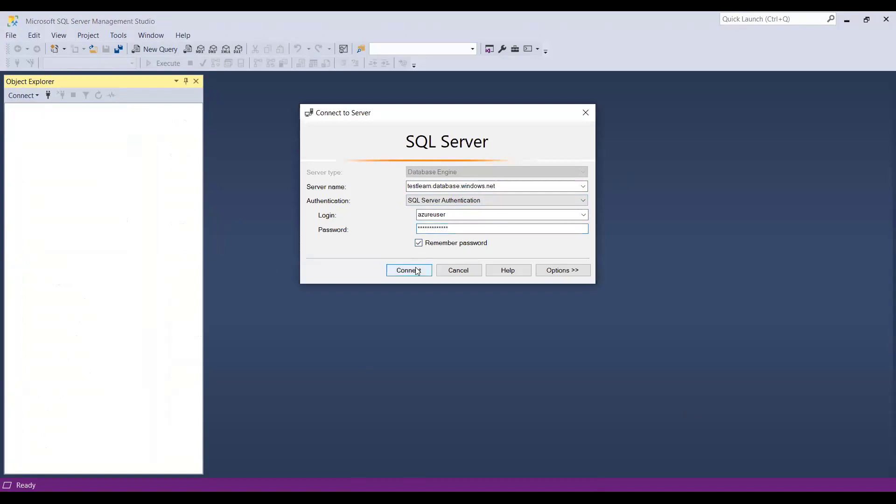
{"action": "left_click", "coordinate": [416, 271]}
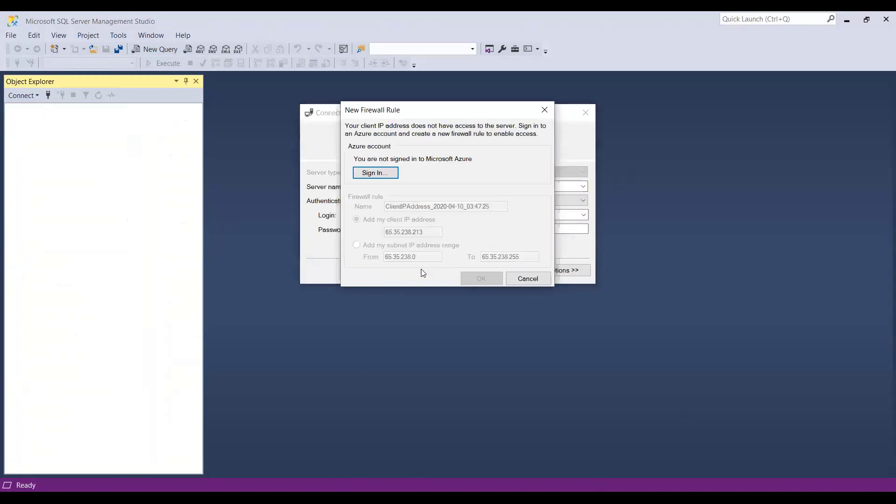
Sign in to Azure and add this machine's client IP as a firewall rule.
{"action": "left_click", "coordinate": [376, 174]}
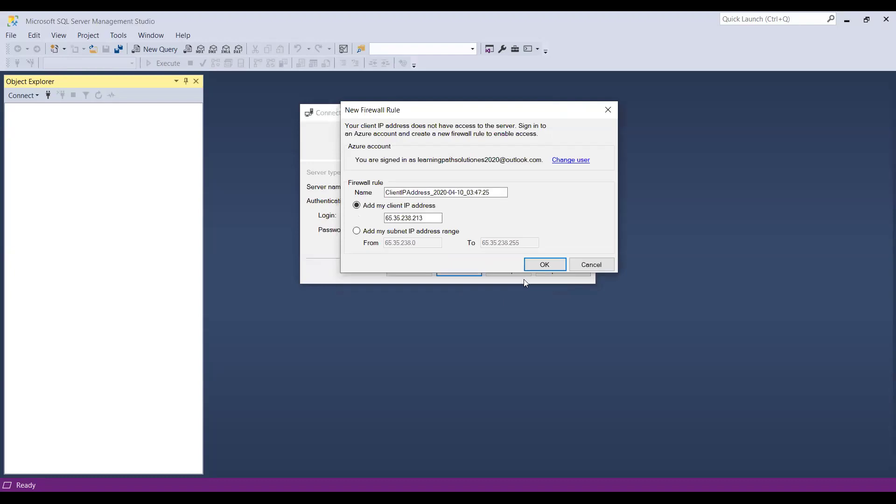
{"action": "left_click", "coordinate": [548, 264]}
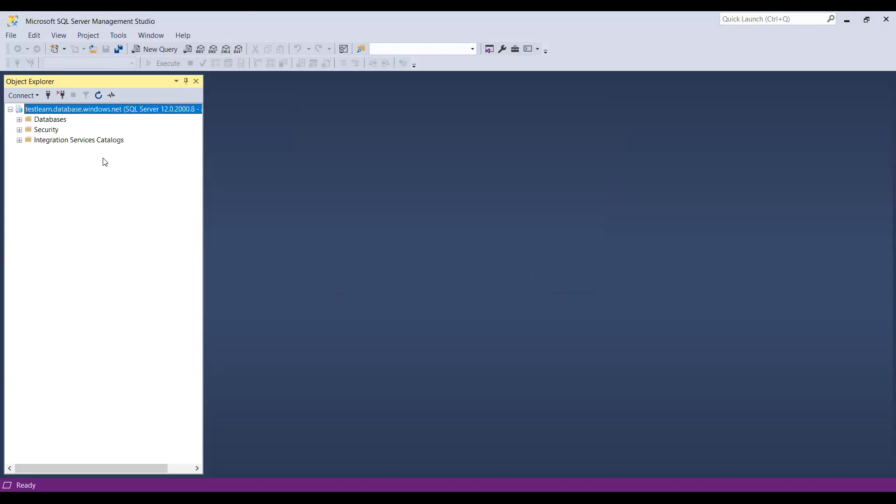
Open a new SQLQuery1 window on master and expand System Databases down to master's folders.
{"action": "left_click", "coordinate": [20, 120]}
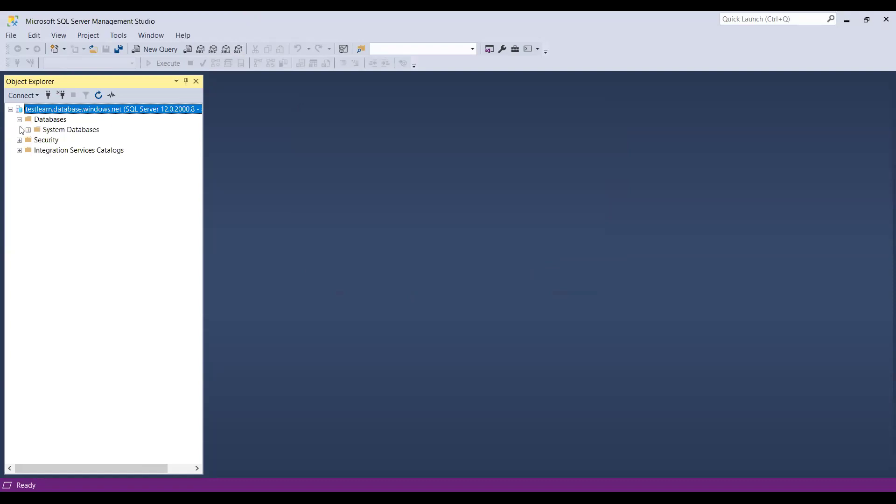
{"action": "left_click", "coordinate": [159, 48]}
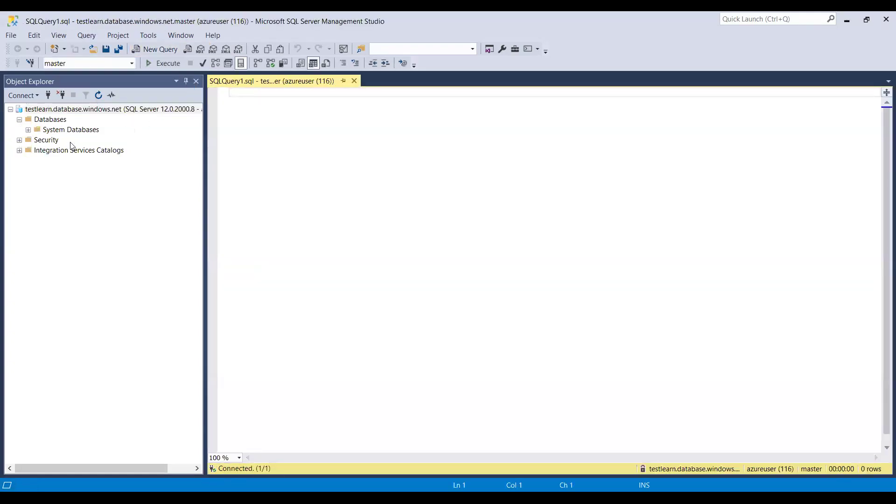
{"action": "left_click", "coordinate": [28, 130]}
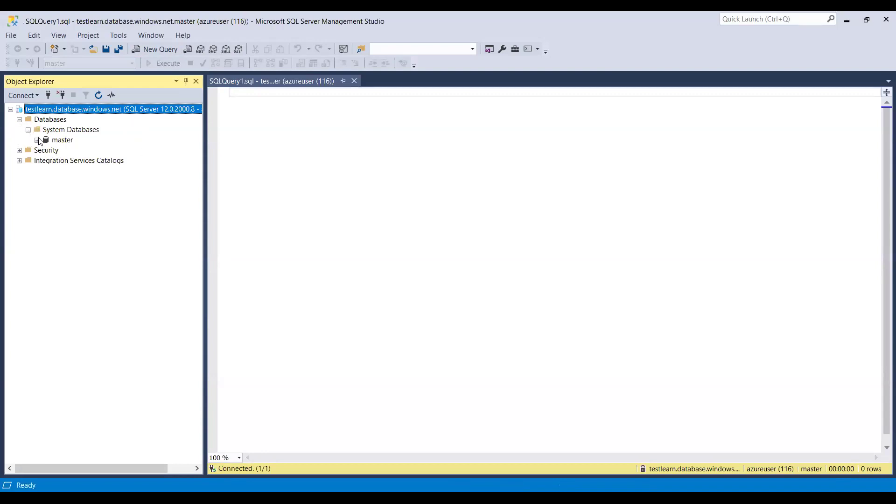
{"action": "left_click", "coordinate": [38, 140]}
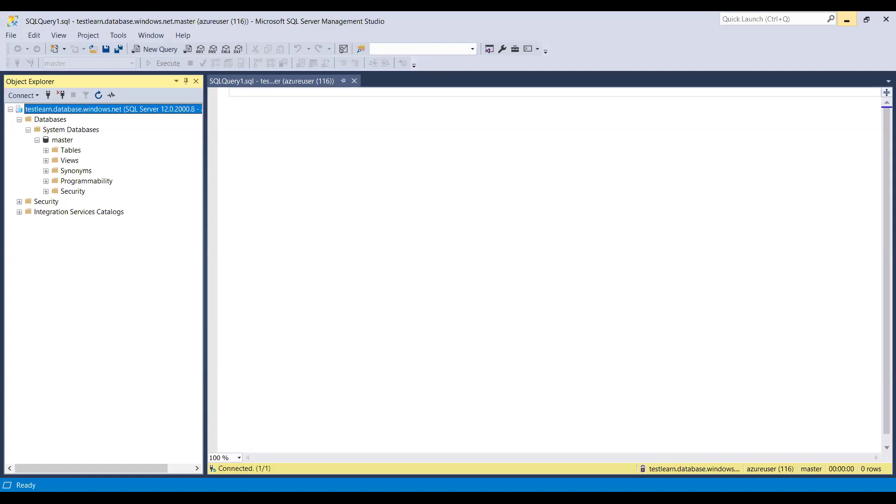
{"action": "left_click", "coordinate": [847, 19]}
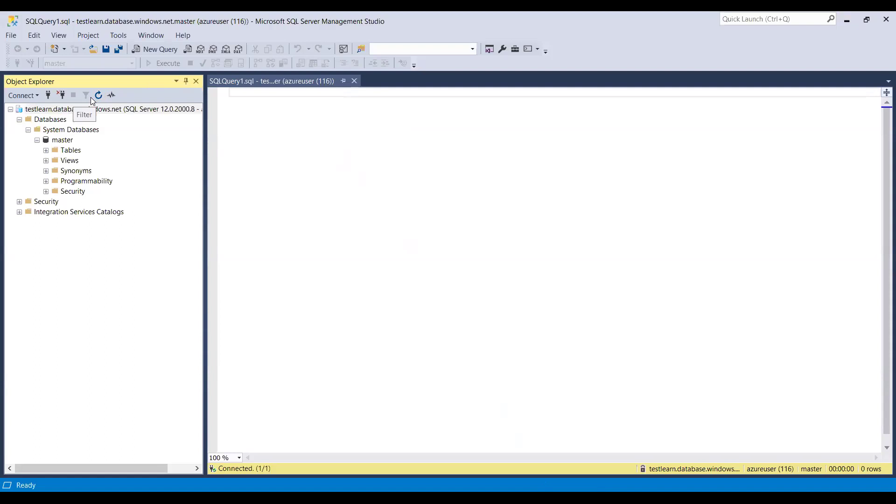
Refresh Object Explorer and expand Databases to show the sandbox database's folders.
{"action": "left_click", "coordinate": [98, 94]}
{"action": "left_click", "coordinate": [20, 119]}
{"action": "left_click", "coordinate": [28, 140]}
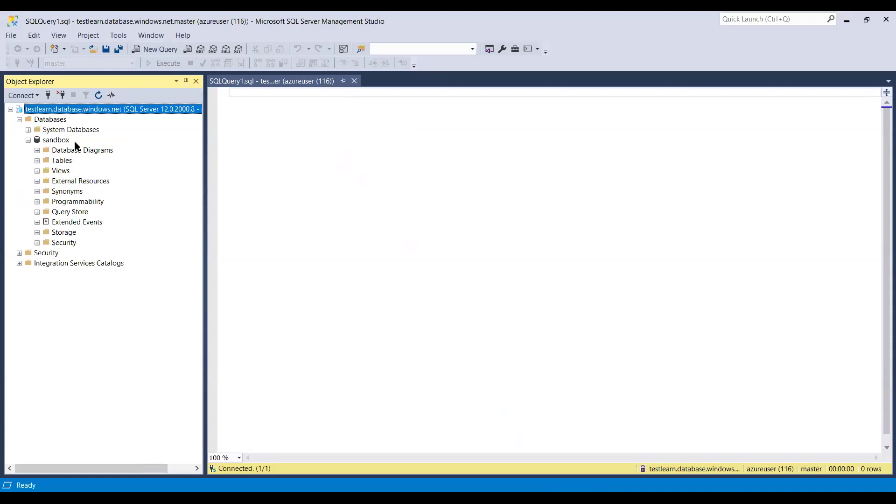
Switch the query window's Available Databases to sandbox.
{"action": "left_click", "coordinate": [315, 154]}
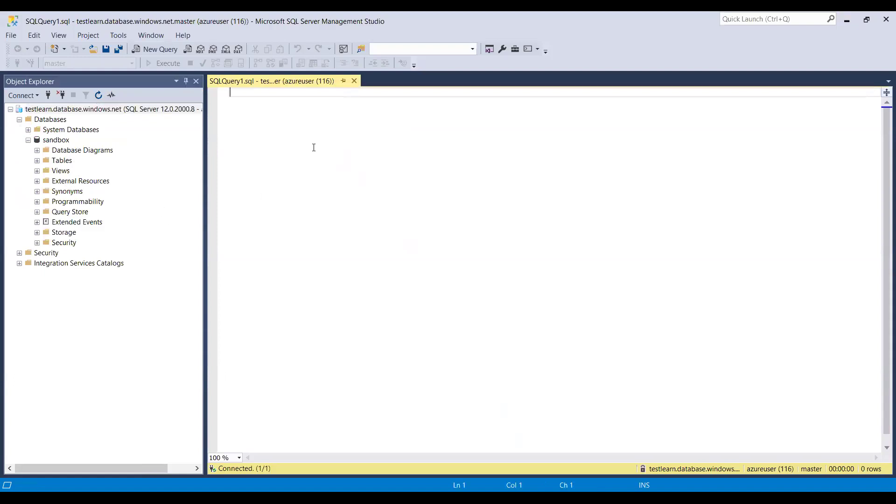
{"action": "left_click", "coordinate": [129, 65]}
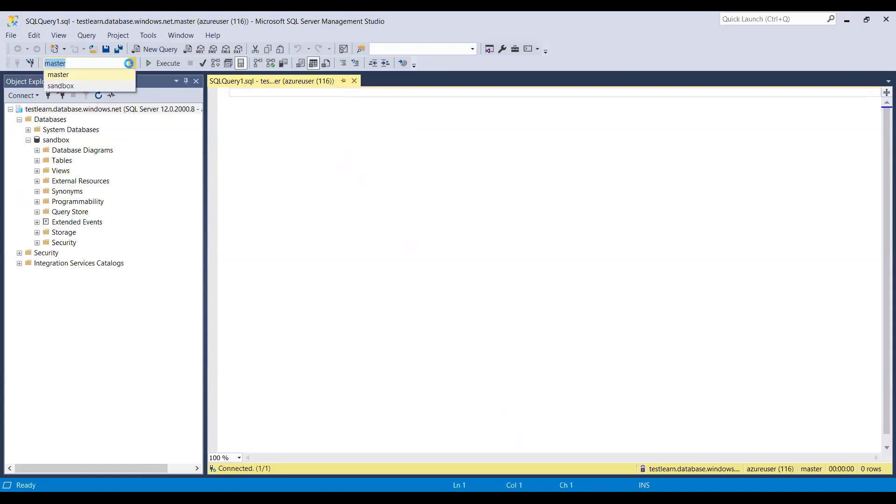
{"action": "left_click", "coordinate": [61, 85]}
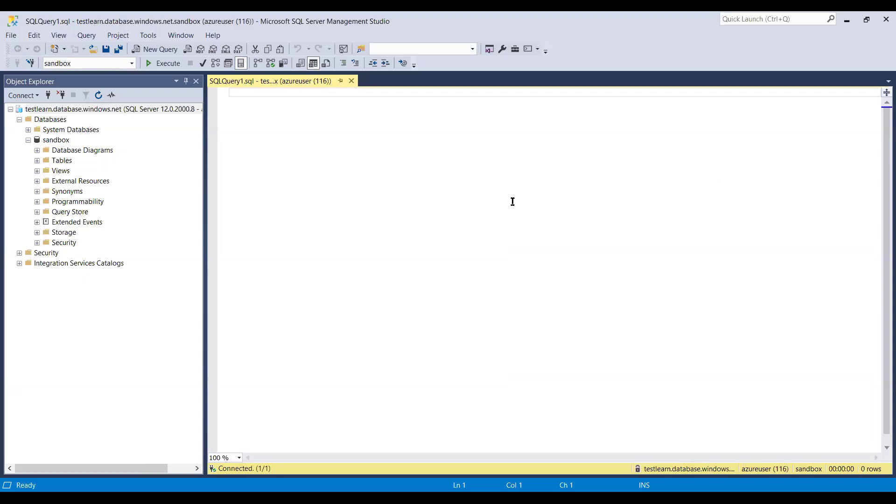
Run the pasted CREATE TABLE recipes script in sandbox and refresh Object Explorer.
{"action": "type", "text": "CREATE TABLE recipes (   recipe_id INT NOT NULL,   recipe_name VARCHAR(30) NOT NULL,   PRIMARY KEY (recipe_id),   UNIQUE (recipe_name) );"}
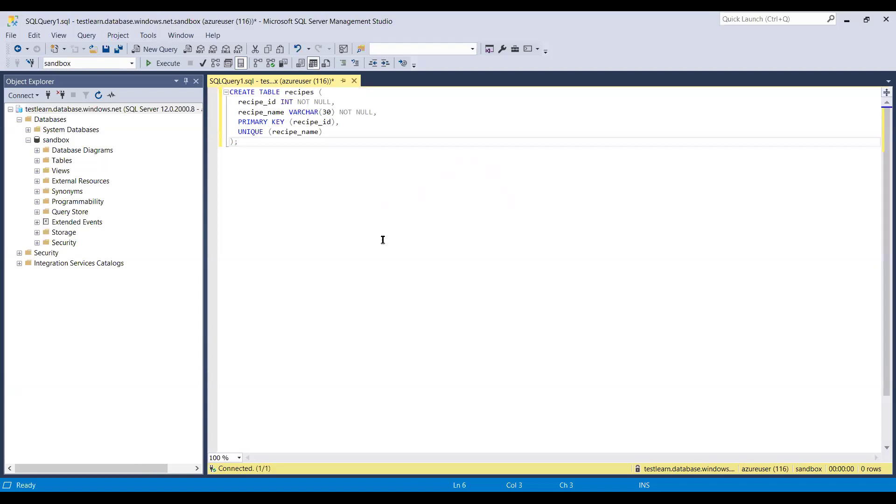
{"action": "left_click", "coordinate": [149, 63]}
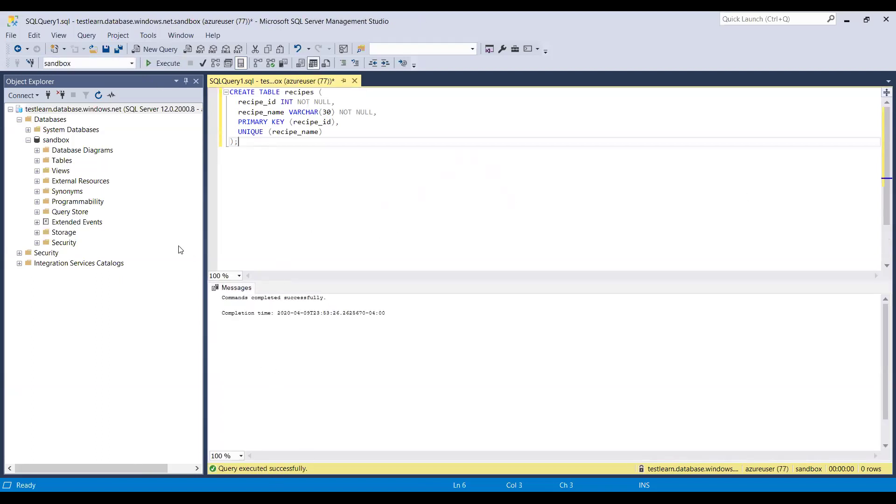
{"action": "left_click", "coordinate": [98, 95]}
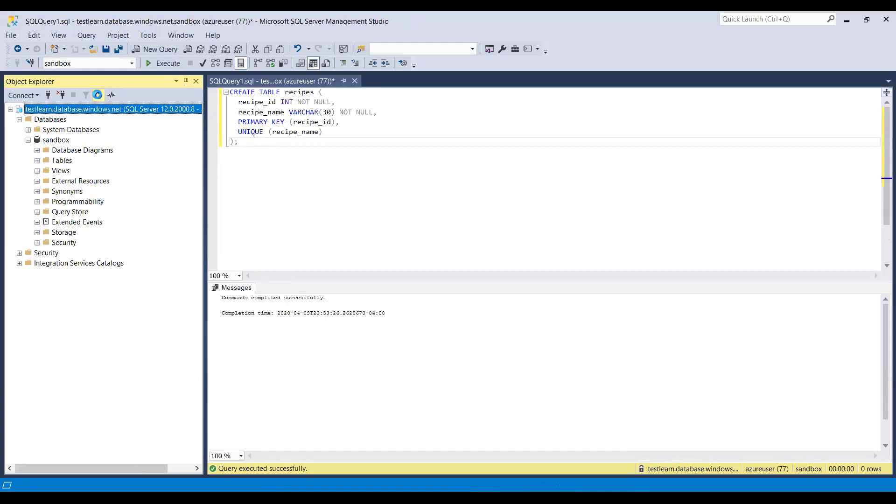
Expand sandbox's Tables to show dbo.recipes columns recipe_id (PK, int) and recipe_name (varchar(30)).
{"action": "left_click", "coordinate": [19, 119]}
{"action": "left_click", "coordinate": [28, 140]}
{"action": "left_click", "coordinate": [36, 161]}
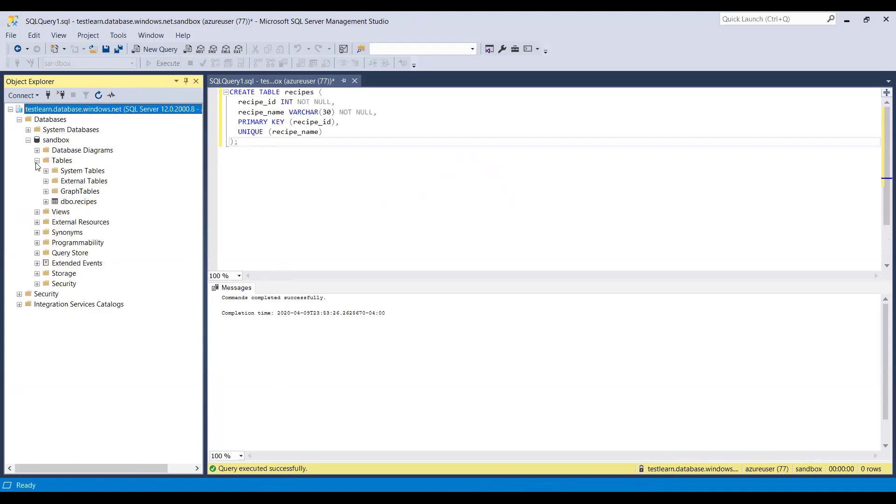
{"action": "left_click", "coordinate": [47, 171]}
{"action": "left_click", "coordinate": [46, 181]}
{"action": "left_click", "coordinate": [46, 202]}
{"action": "left_click", "coordinate": [55, 212]}
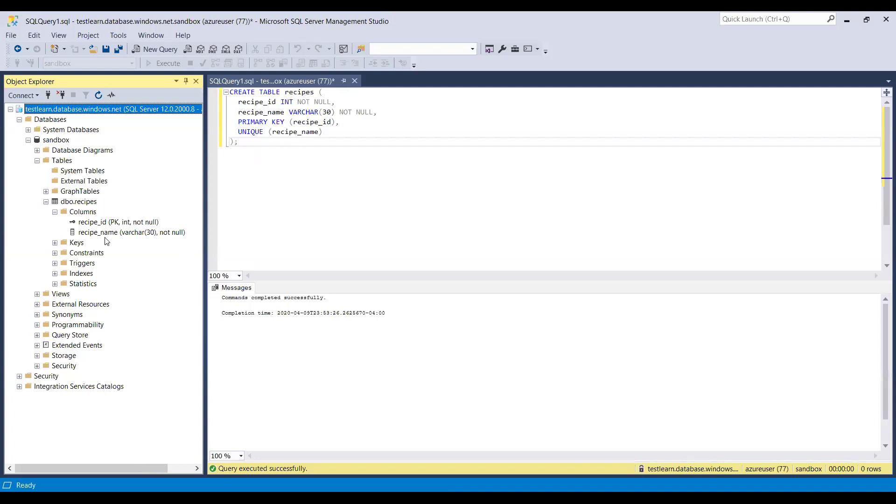
{"action": "left_click", "coordinate": [422, 229]}
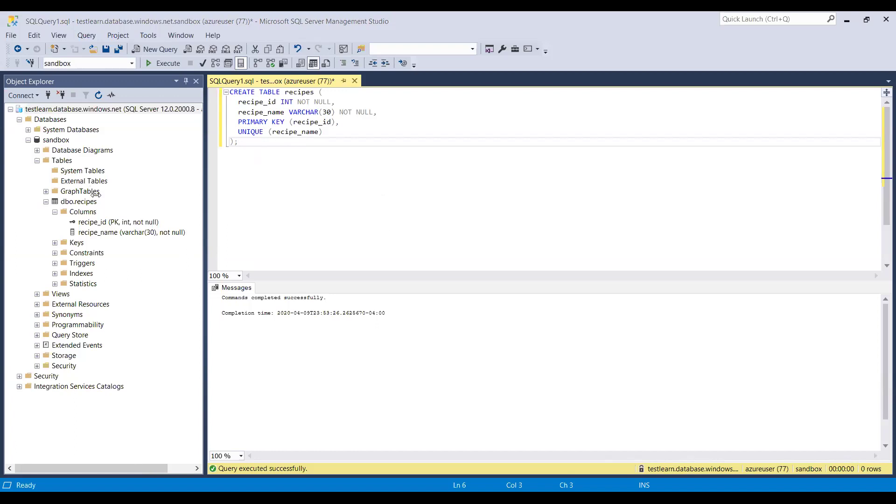
Run an INSERT adding Tacos, Tomato Soup and Grilled Cheese to recipes, then clear the editor.
{"action": "key", "text": "ctrl+a"}
{"action": "key", "text": "Delete"}
{"action": "type", "text": "INSERT INTO recipes     (recipe_id, recipe_name) VALUES     (1,'Tacos'),     (2,'Tomato Soup'),     (3,'Grilled Cheese');"}
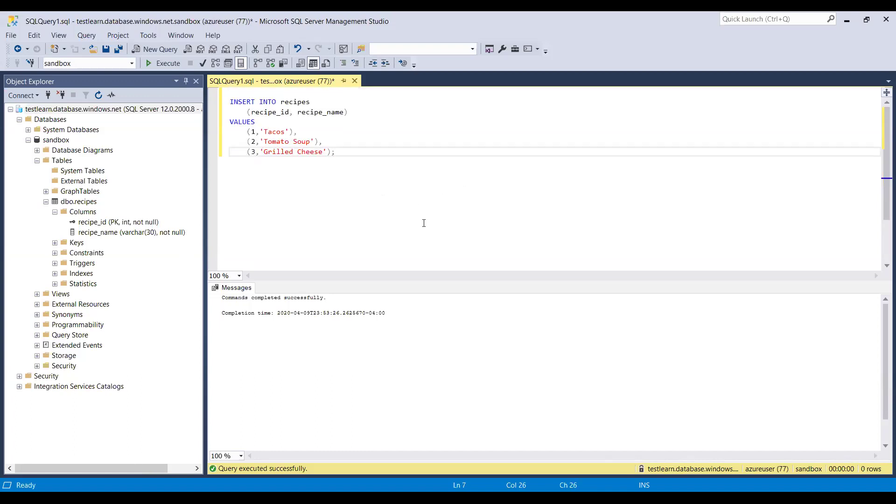
{"action": "left_click", "coordinate": [231, 101]}
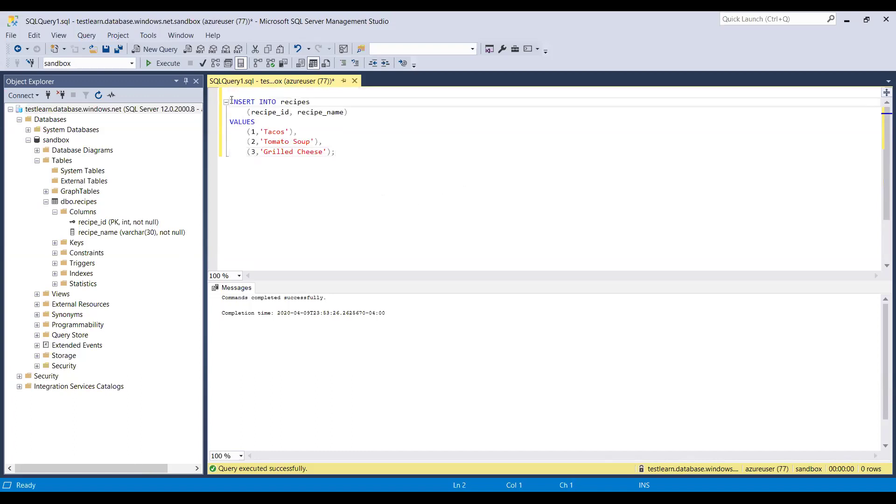
{"action": "key", "text": "BackSpace"}
{"action": "left_click", "coordinate": [164, 64]}
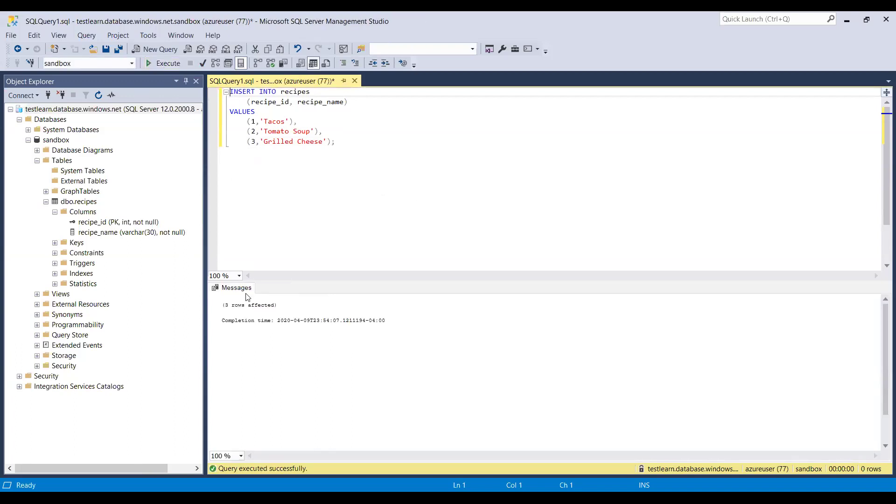
{"action": "left_click_drag", "start_coordinate": [339, 143], "coordinate": [225, 95]}
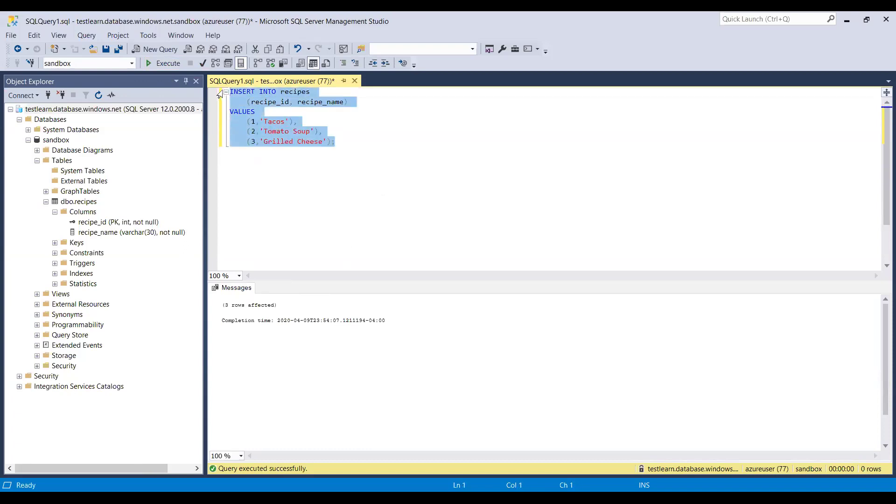
{"action": "key", "text": "Delete"}
Run SELECT * FROM dbo.recipes to list all three recipes.
{"action": "type", "text": "SEL *"}
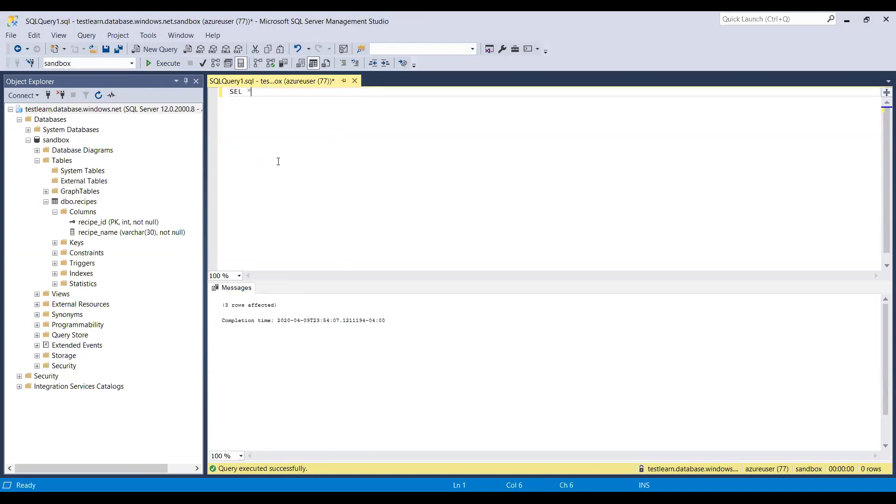
{"action": "key", "text": "Return"}
{"action": "type", "text": "FROM"}
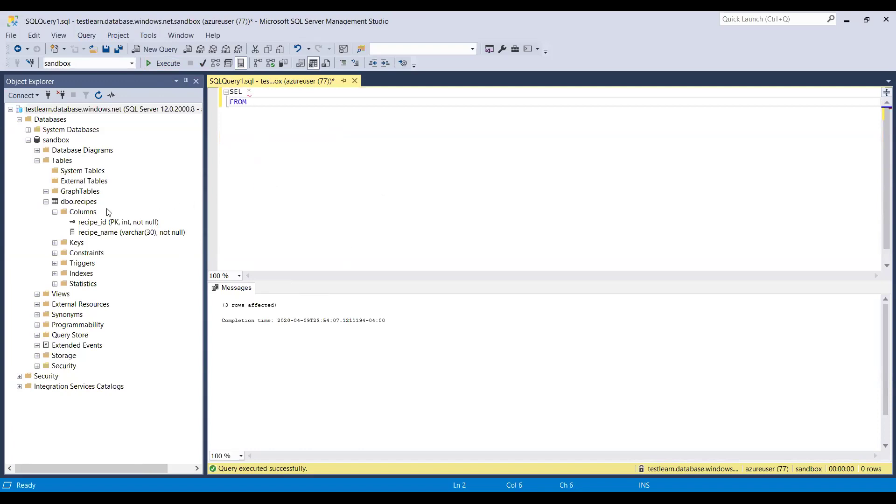
{"action": "type", "text": " dbo.recipes"}
{"action": "left_click", "coordinate": [242, 92]}
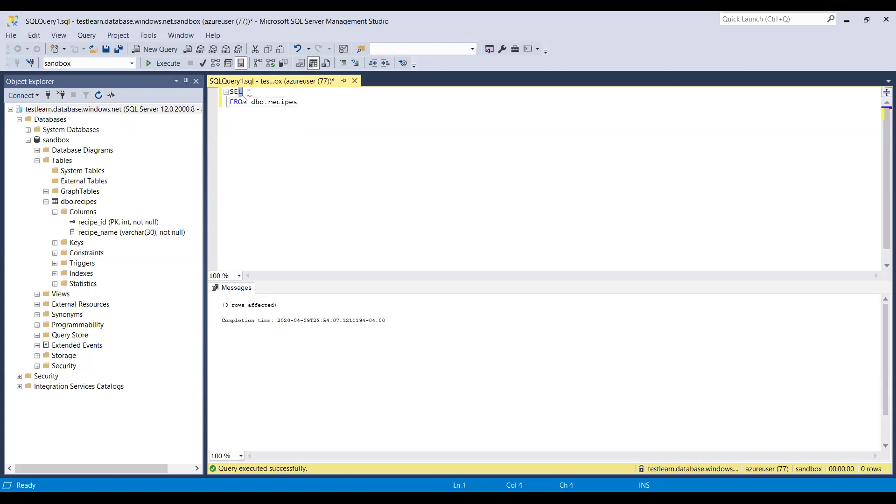
{"action": "type", "text": "ECT"}
{"action": "left_click_drag", "start_coordinate": [299, 103], "coordinate": [229, 92]}
{"action": "left_click", "coordinate": [164, 64]}
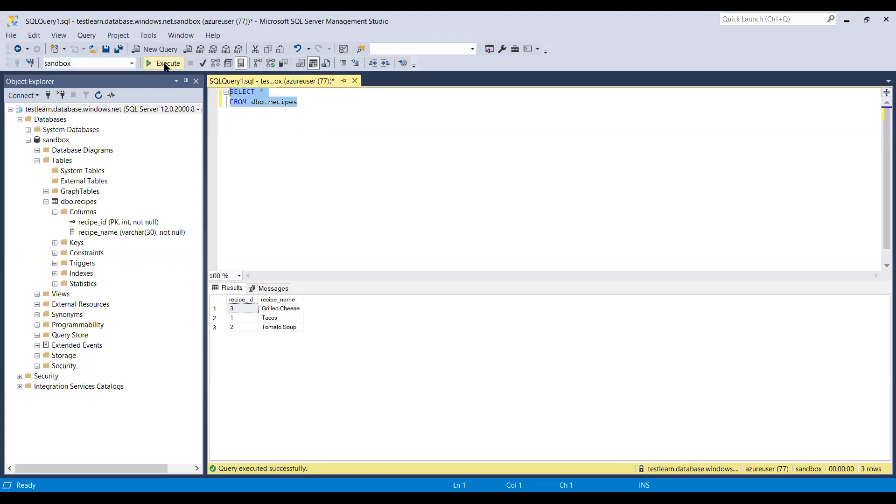
Add ORDER BY 1 to the query and rerun it sorted by recipe_id.
{"action": "left_click", "coordinate": [306, 102]}
{"action": "key", "text": "Return"}
{"action": "type", "text": "order by"}
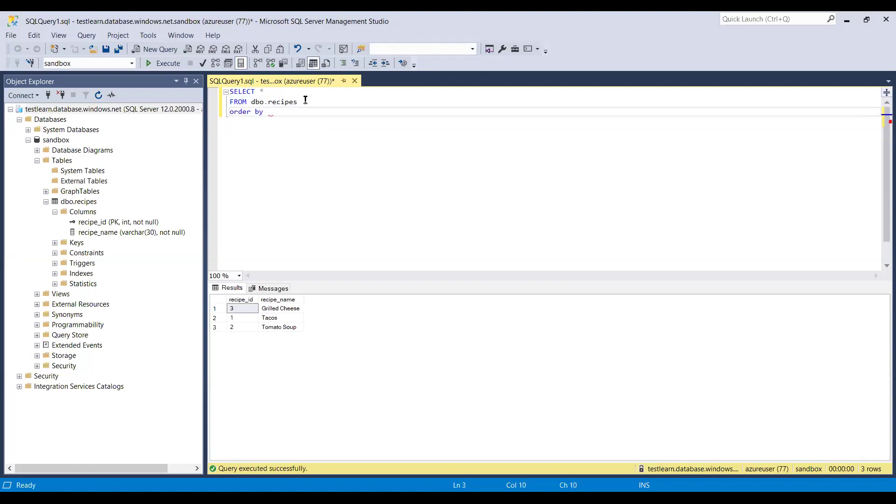
{"action": "type", "text": " 1"}
{"action": "left_click", "coordinate": [162, 64]}
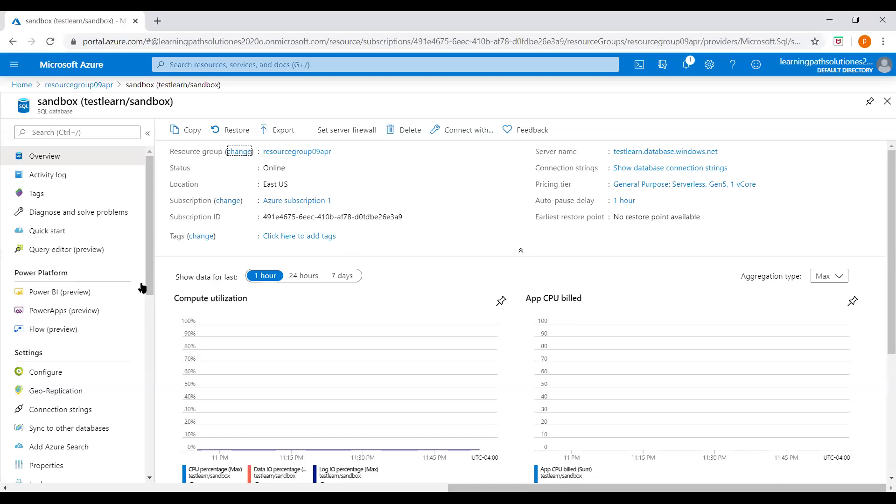
Open sandbox's Geo-Replication settings and scroll down to the Target regions list.
{"action": "left_click_drag", "start_coordinate": [147, 283], "coordinate": [158, 313]}
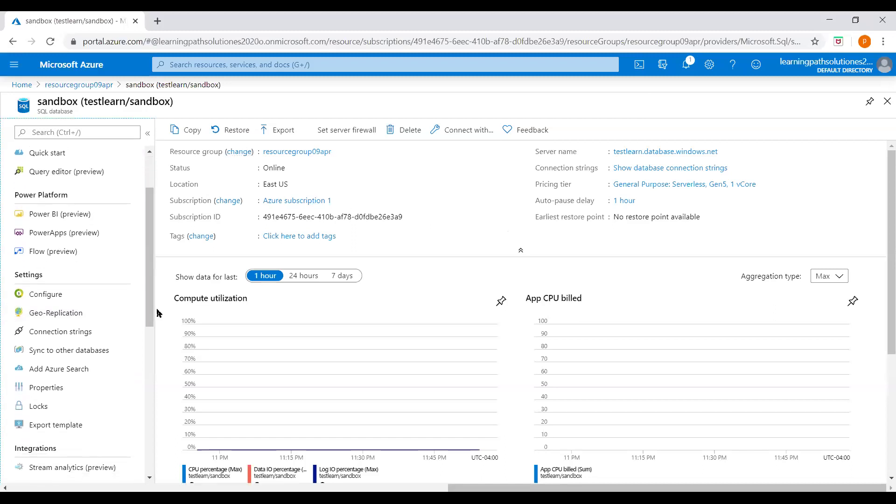
{"action": "left_click", "coordinate": [74, 317]}
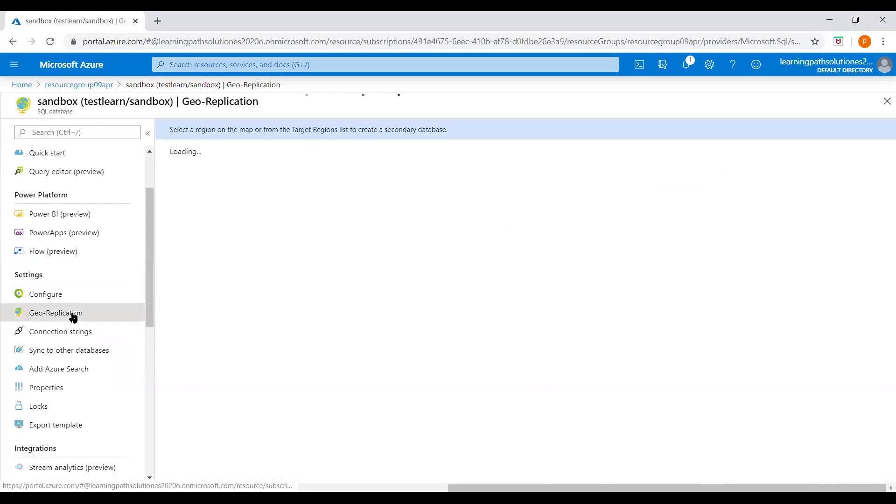
{"action": "scroll", "coordinate": [312, 298], "scroll_direction": "down", "scroll_amount": 1}
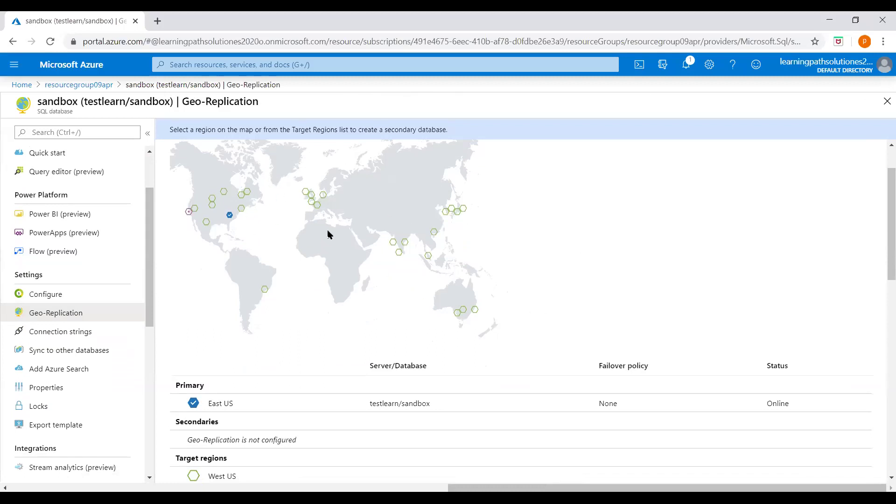
{"action": "scroll", "coordinate": [326, 381], "scroll_direction": "down", "scroll_amount": 2}
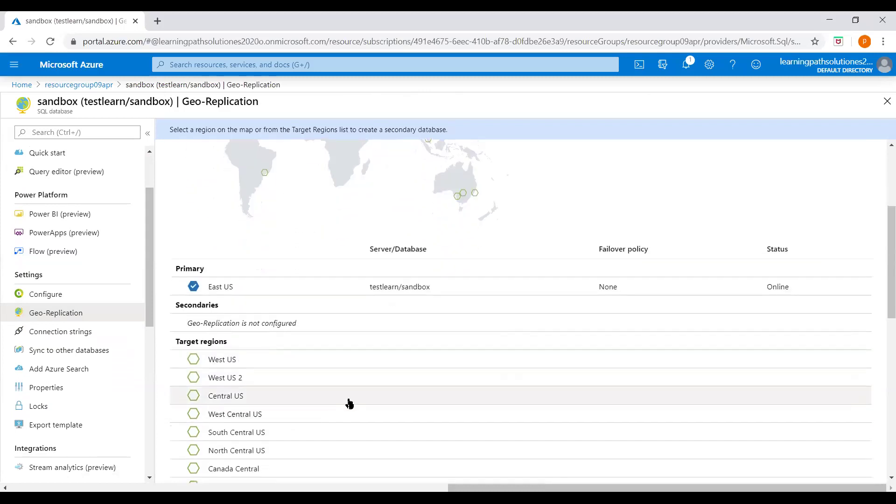
{"action": "scroll", "coordinate": [256, 335], "scroll_direction": "down", "scroll_amount": 1}
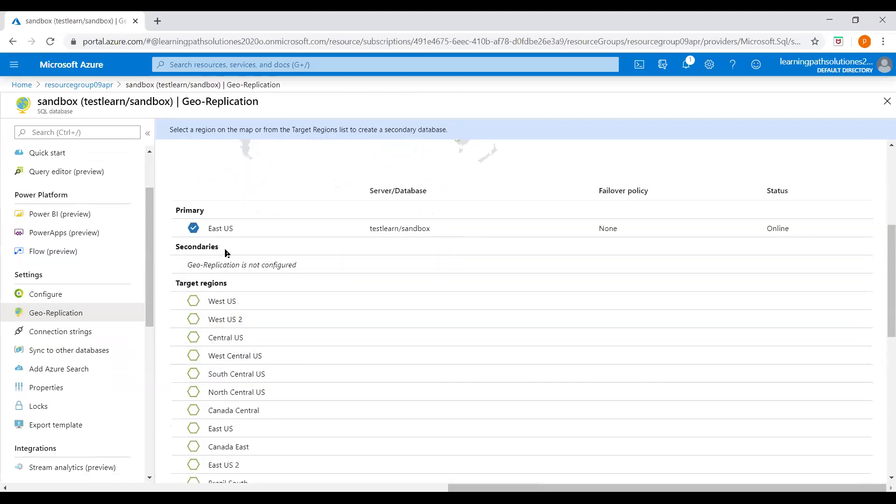
{"action": "scroll", "coordinate": [355, 342], "scroll_direction": "up", "scroll_amount": 3}
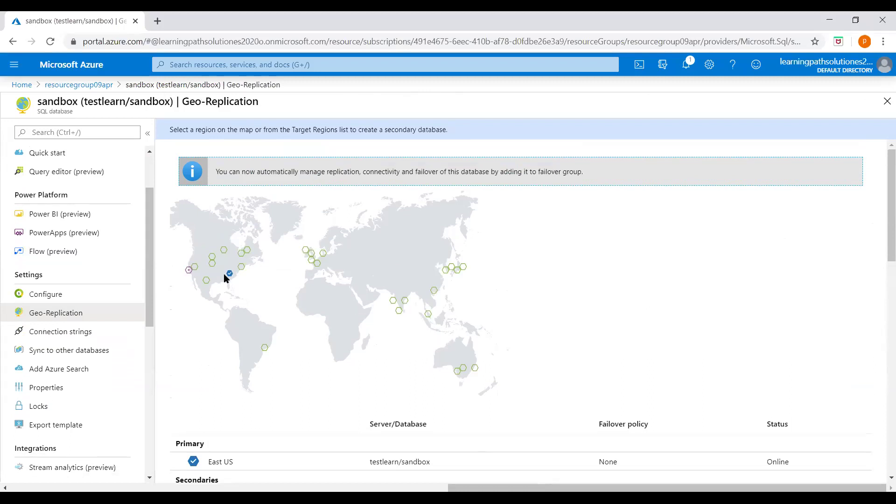
{"action": "scroll", "coordinate": [242, 290], "scroll_direction": "down", "scroll_amount": 5}
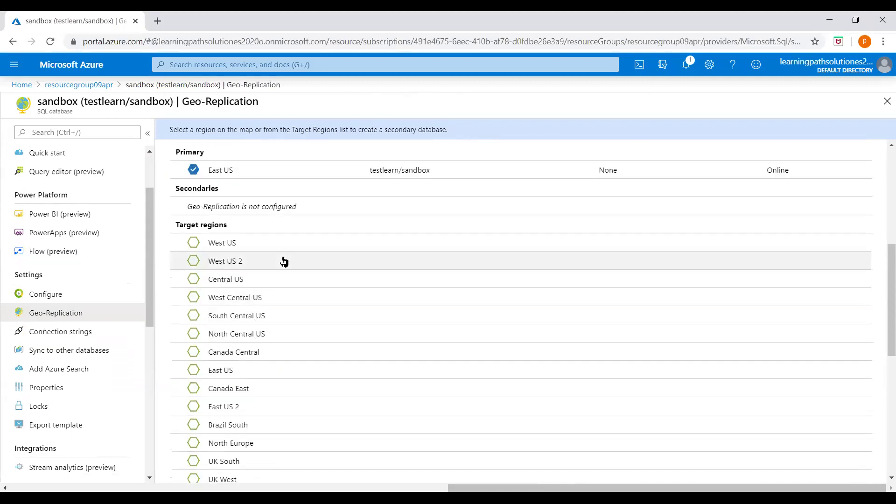
{"action": "scroll", "coordinate": [262, 317], "scroll_direction": "down", "scroll_amount": 1}
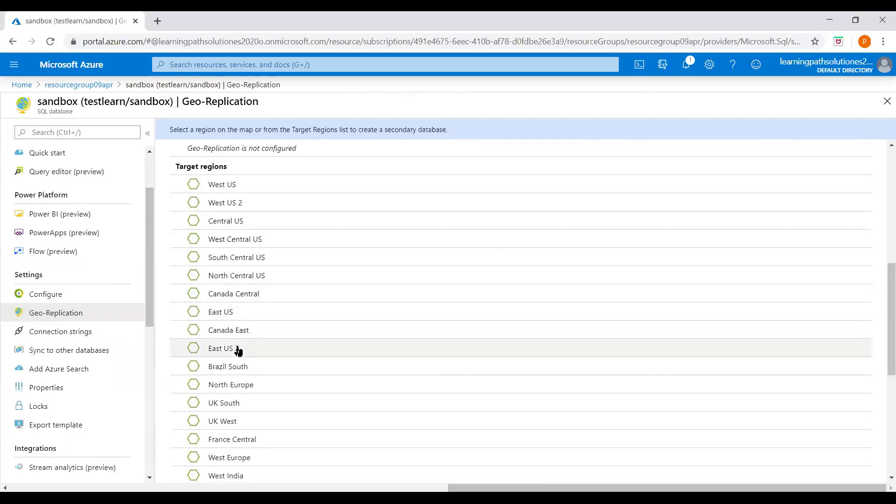
{"action": "scroll", "coordinate": [238, 360], "scroll_direction": "down", "scroll_amount": 1}
Try North Europe, then Canada Central, as the secondary region; both report location unavailable.
{"action": "left_click", "coordinate": [194, 326]}
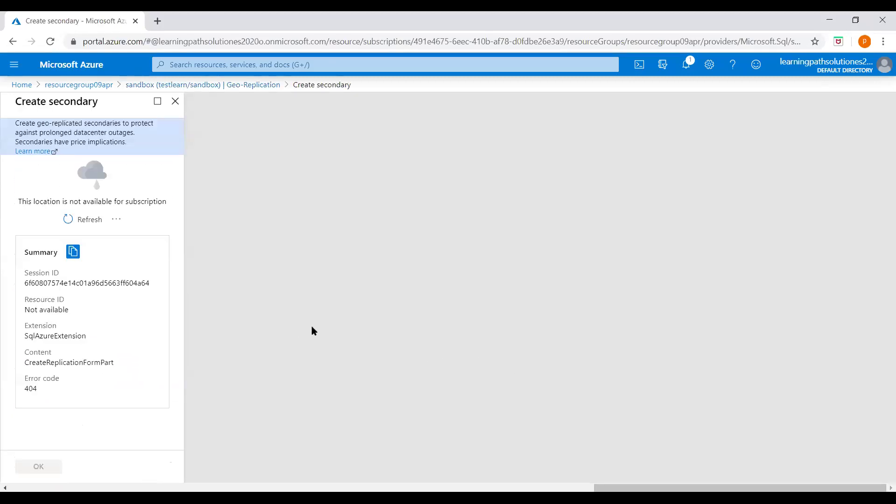
{"action": "left_click", "coordinate": [213, 85]}
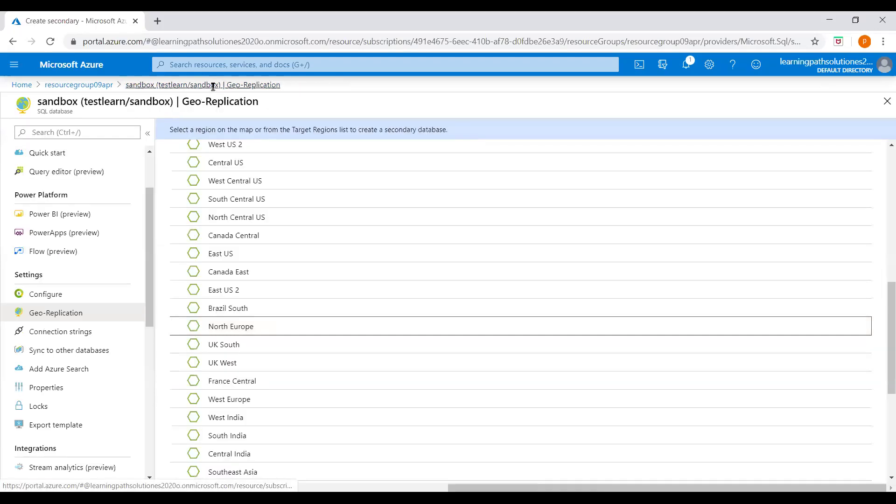
{"action": "left_click", "coordinate": [200, 238]}
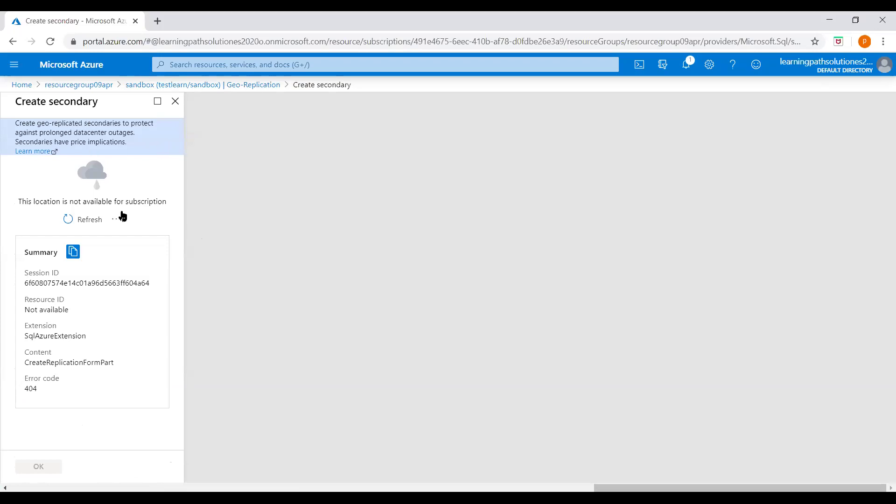
{"action": "left_click", "coordinate": [89, 219]}
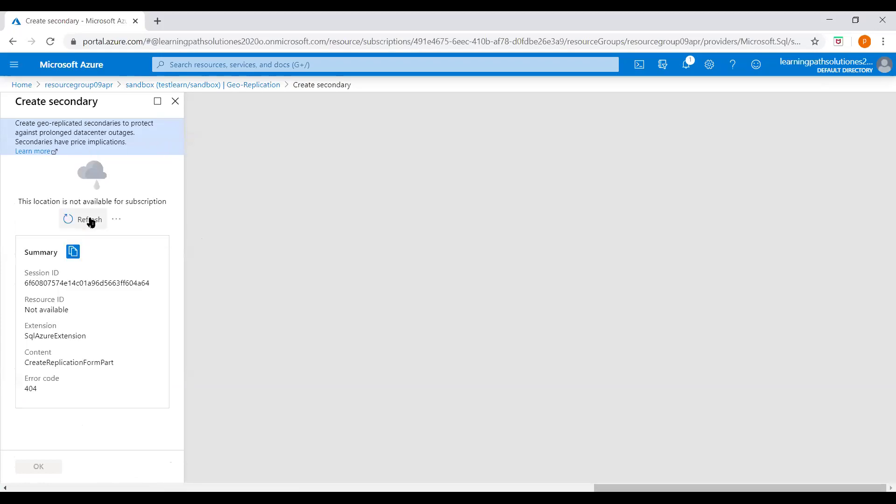
Close the failed form and reopen sandbox from the resourcegroup09apr resource group.
{"action": "left_click", "coordinate": [175, 100]}
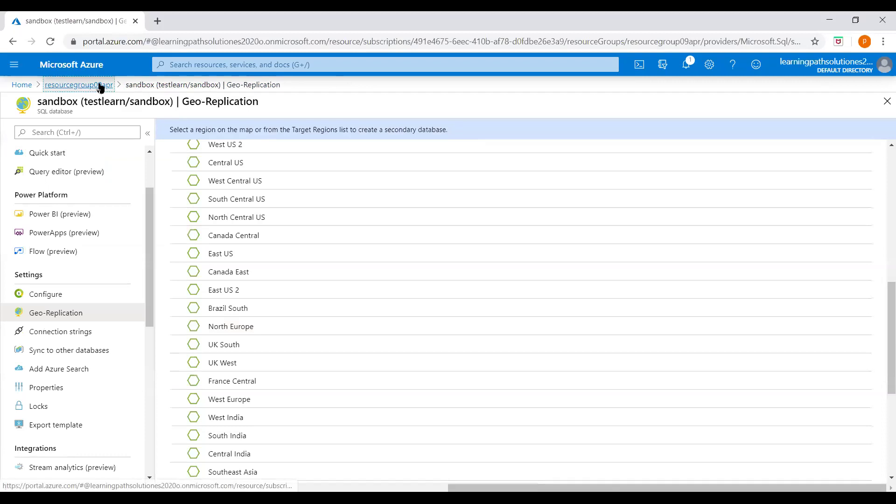
{"action": "left_click", "coordinate": [101, 85]}
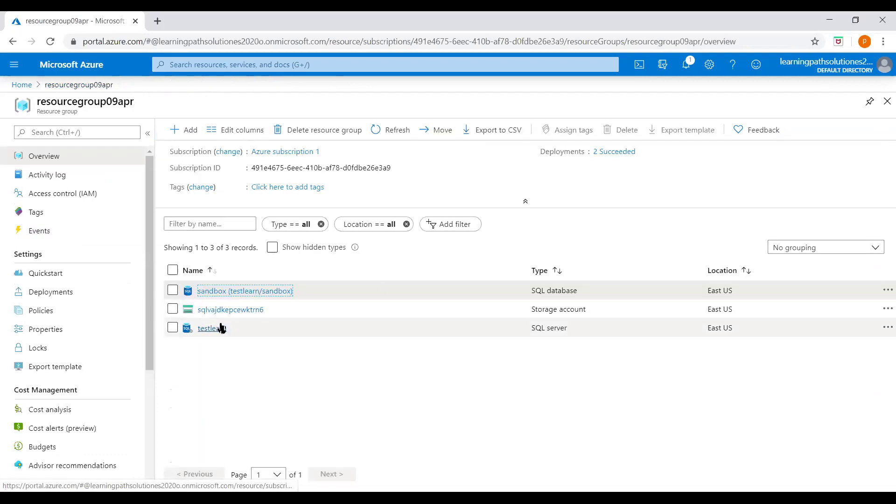
{"action": "left_click", "coordinate": [236, 290]}
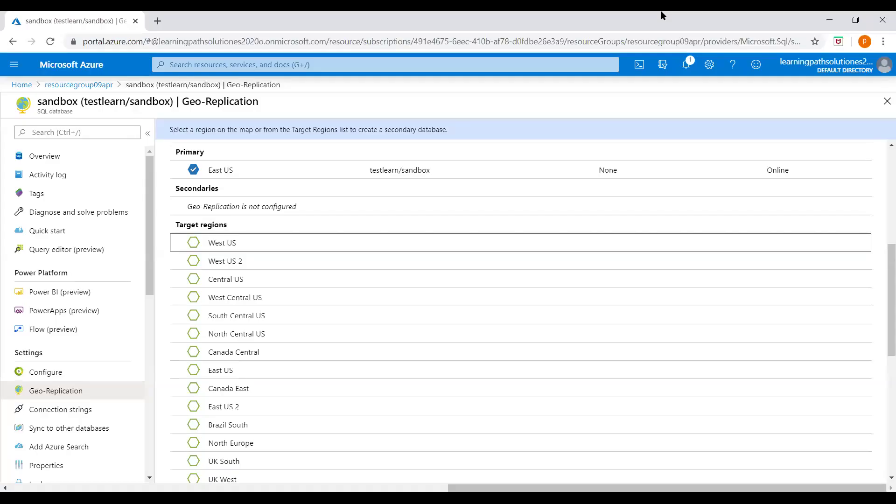
Choose West US as the secondary's region and start configuring its target server.
{"action": "left_click", "coordinate": [235, 244]}
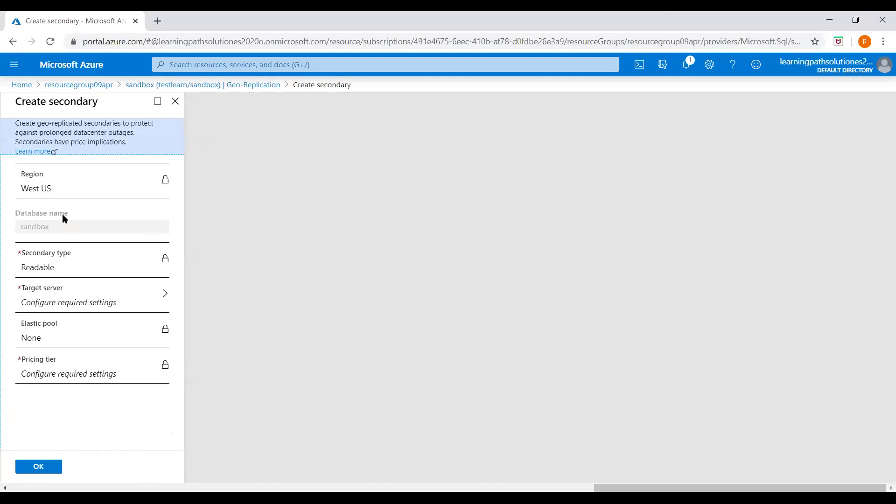
{"action": "left_click", "coordinate": [81, 273]}
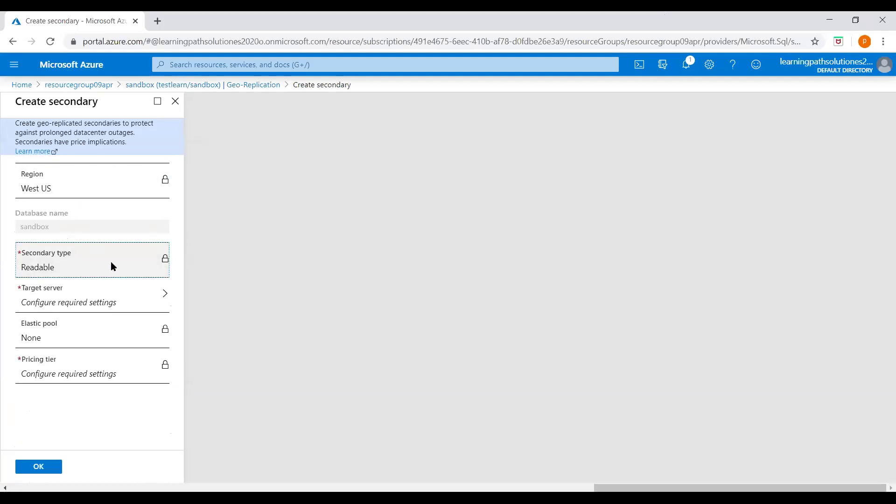
{"action": "left_click", "coordinate": [94, 306]}
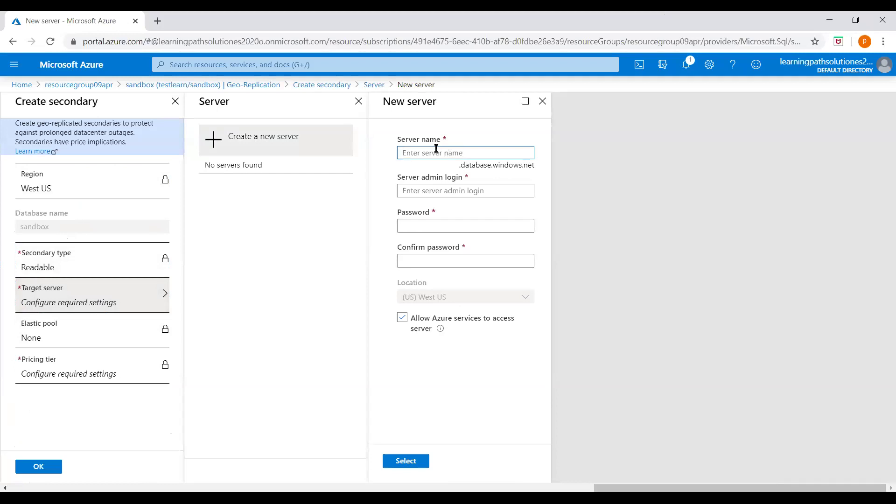
Create new server testlearndr with an admin login and confirmed admin password.
{"action": "type", "text": "testlearndr"}
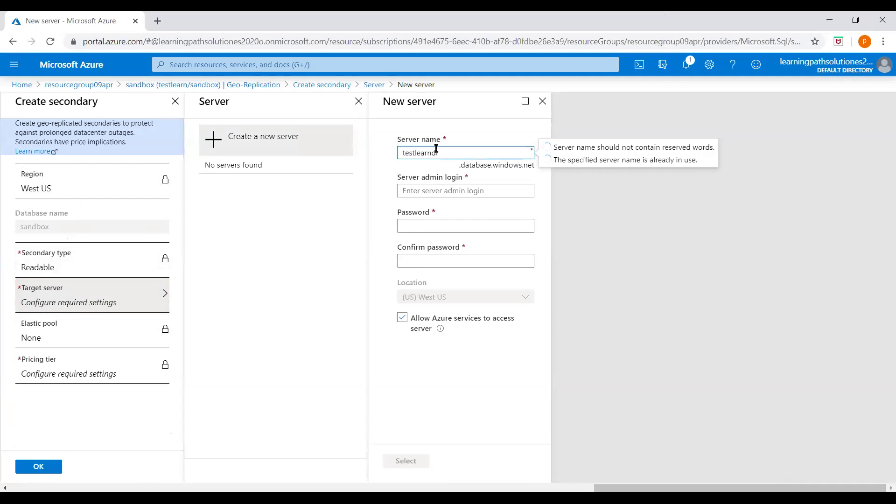
{"action": "left_click", "coordinate": [463, 189]}
{"action": "type", "text": "azureuser"}
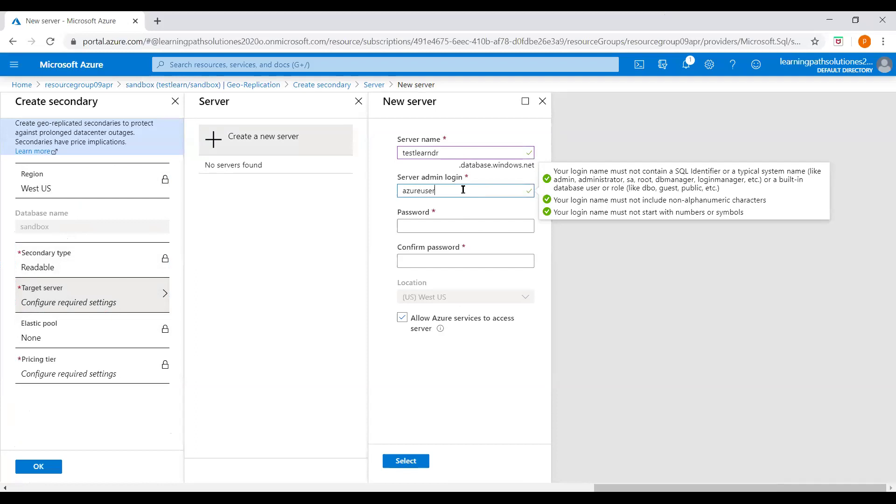
{"action": "left_click", "coordinate": [443, 228]}
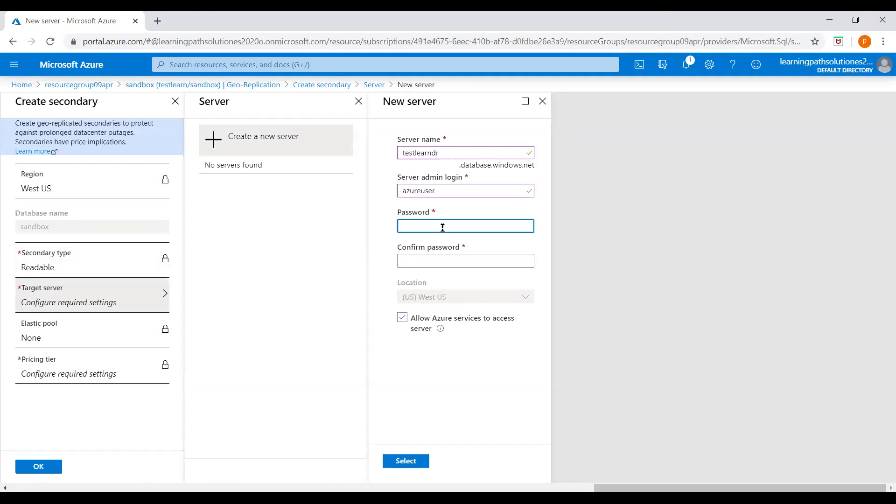
{"action": "type", "text": "•"}
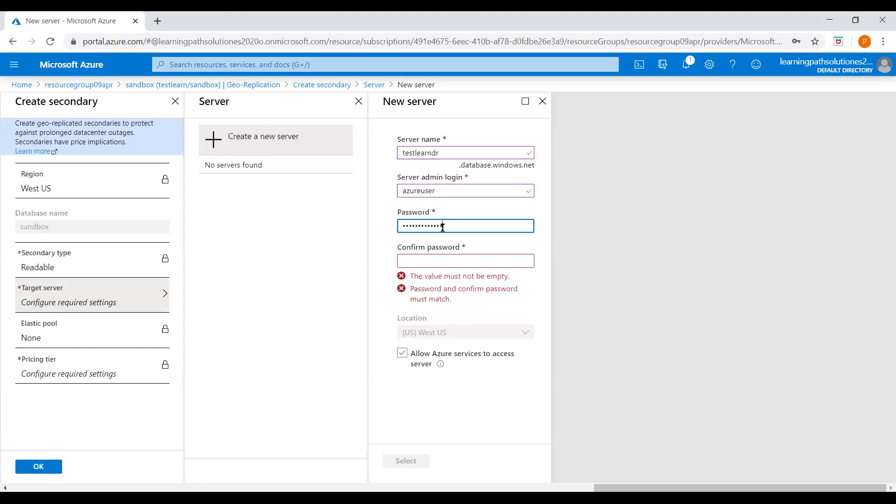
{"action": "left_click", "coordinate": [442, 263]}
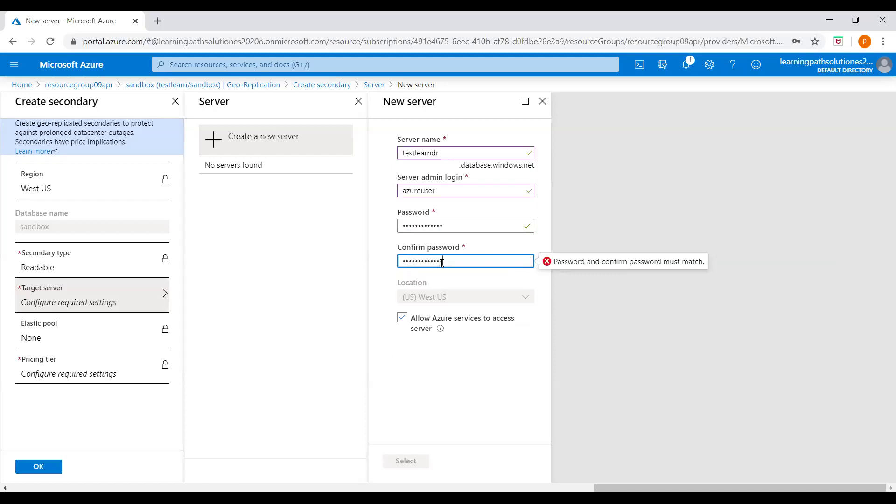
{"action": "type", "text": "1"}
{"action": "left_click", "coordinate": [411, 460]}
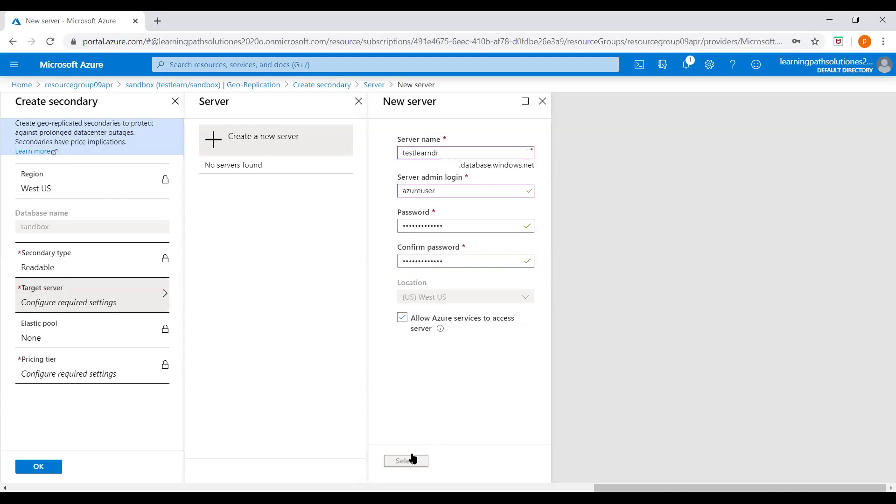
{"action": "left_click", "coordinate": [62, 333]}
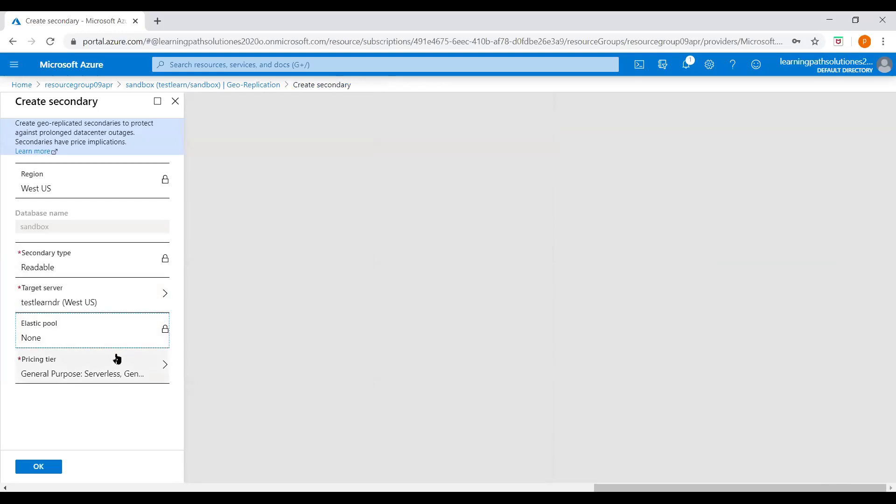
Choose the General Purpose service tier with Serverless compute for the secondary.
{"action": "left_click", "coordinate": [102, 374]}
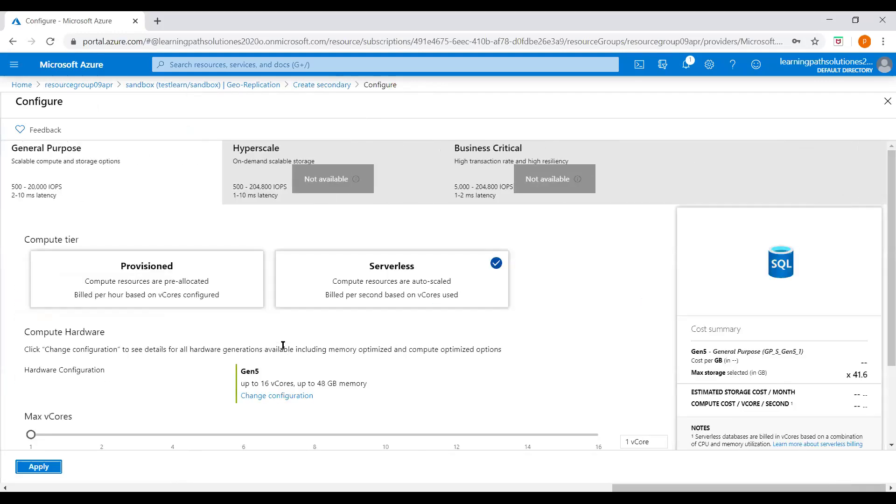
{"action": "left_click", "coordinate": [106, 188]}
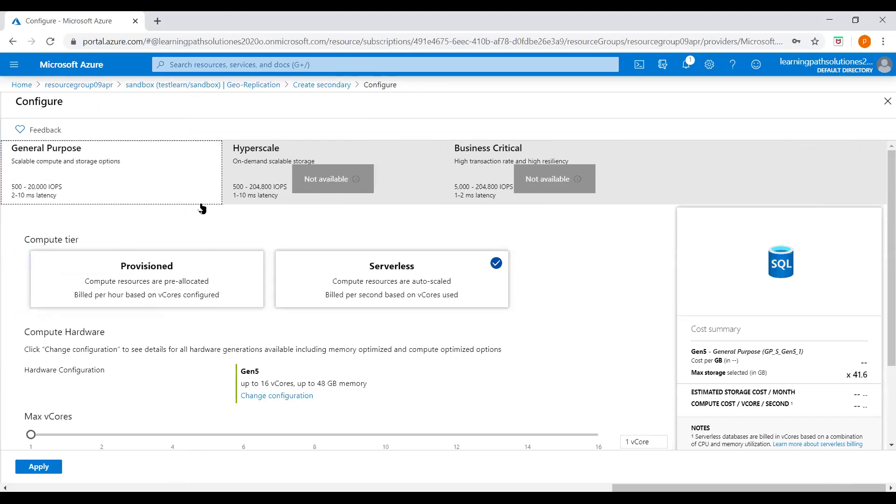
{"action": "left_click", "coordinate": [373, 269]}
{"action": "scroll", "coordinate": [434, 317], "scroll_direction": "down", "scroll_amount": 2}
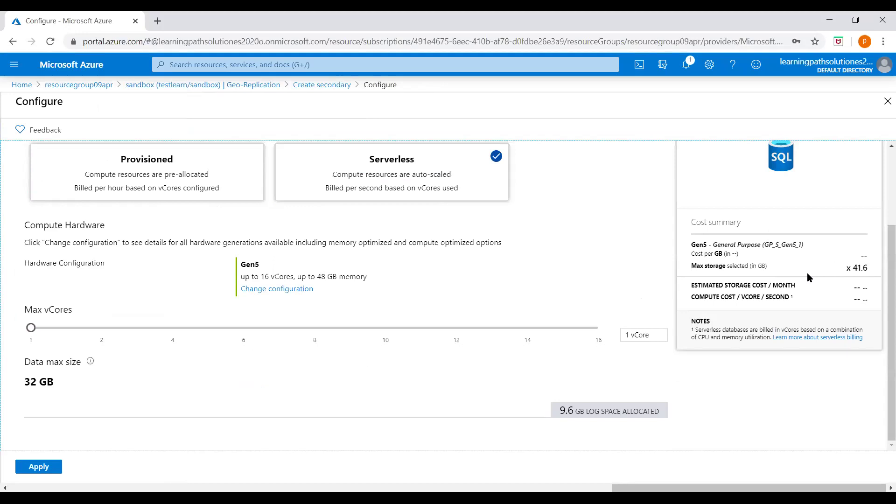
{"action": "scroll", "coordinate": [414, 303], "scroll_direction": "up", "scroll_amount": 2}
{"action": "scroll", "coordinate": [413, 303], "scroll_direction": "up", "scroll_amount": 1}
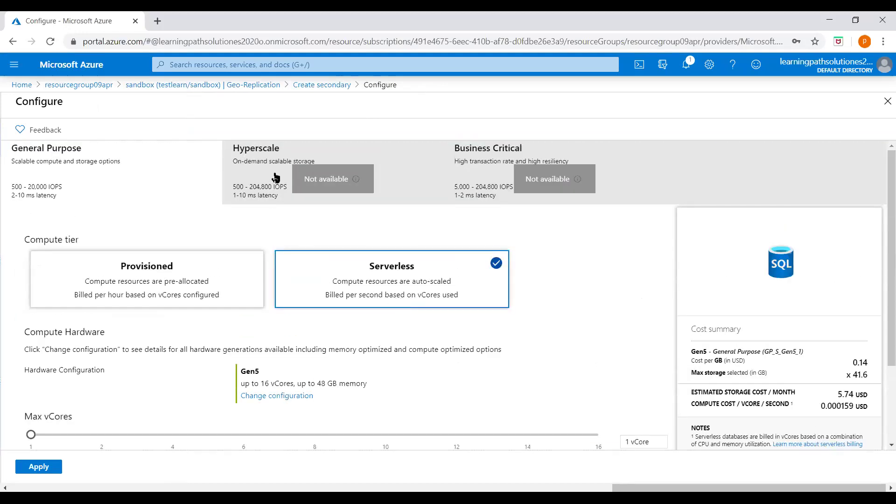
{"action": "scroll", "coordinate": [344, 214], "scroll_direction": "down", "scroll_amount": 1}
{"action": "scroll", "coordinate": [140, 215], "scroll_direction": "up", "scroll_amount": 1}
{"action": "left_click", "coordinate": [80, 160]}
{"action": "left_click", "coordinate": [89, 275]}
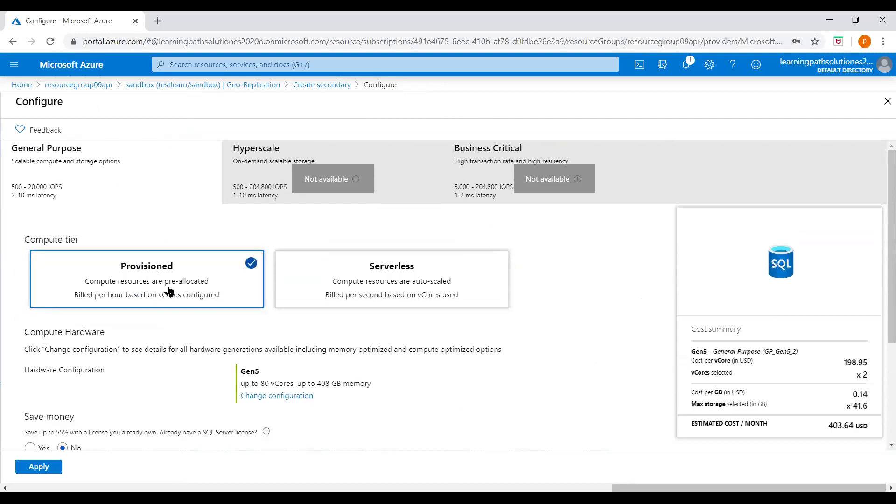
{"action": "left_click", "coordinate": [348, 272]}
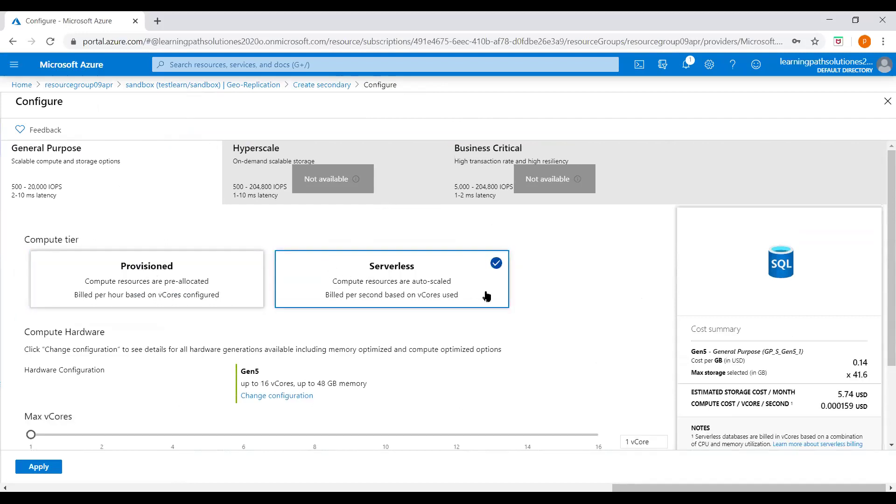
{"action": "scroll", "coordinate": [448, 303], "scroll_direction": "down", "scroll_amount": 2}
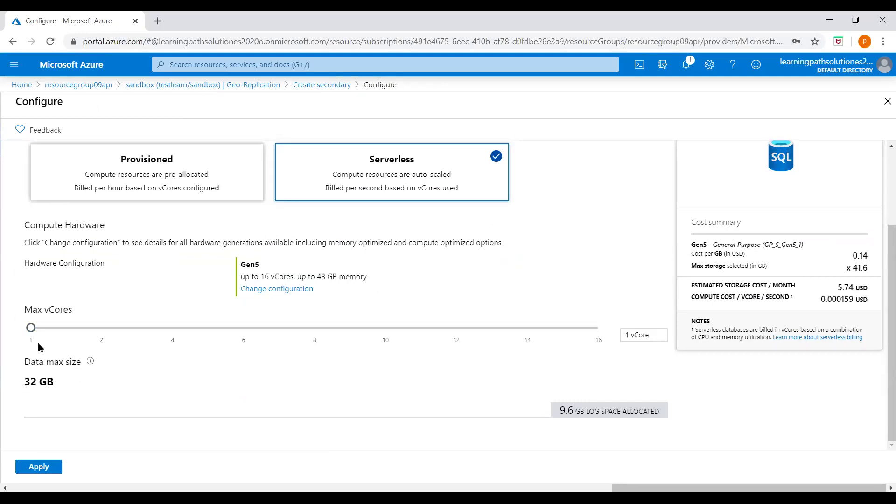
Set Max vCores to 1 and apply the Serverless configuration.
{"action": "left_click_drag", "start_coordinate": [31, 328], "coordinate": [346, 345]}
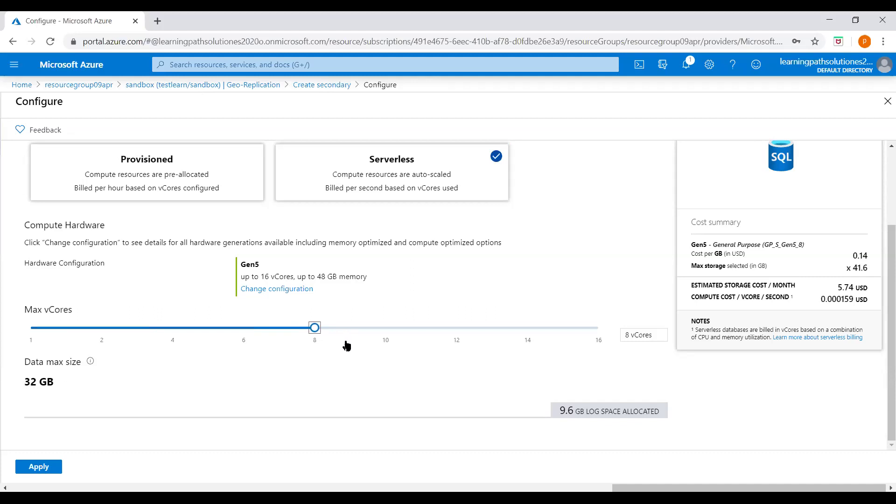
{"action": "left_click", "coordinate": [429, 332]}
{"action": "left_click_drag", "start_coordinate": [458, 330], "coordinate": [28, 329]}
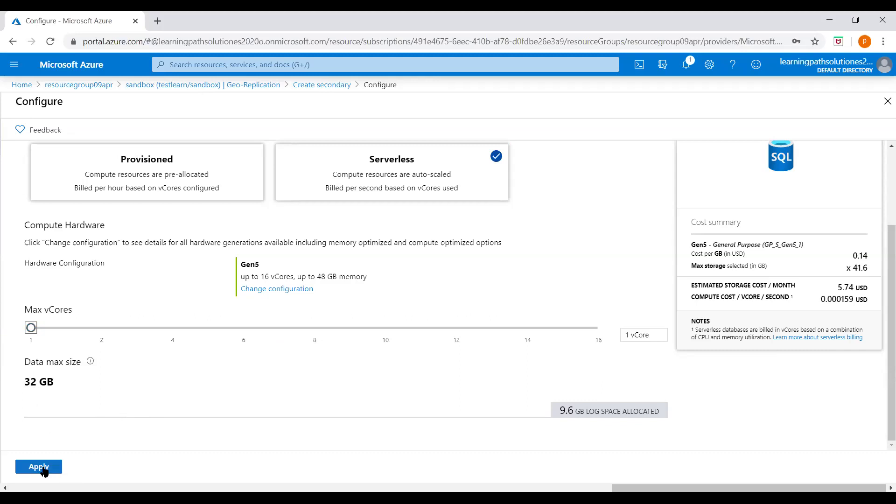
{"action": "left_click", "coordinate": [39, 467]}
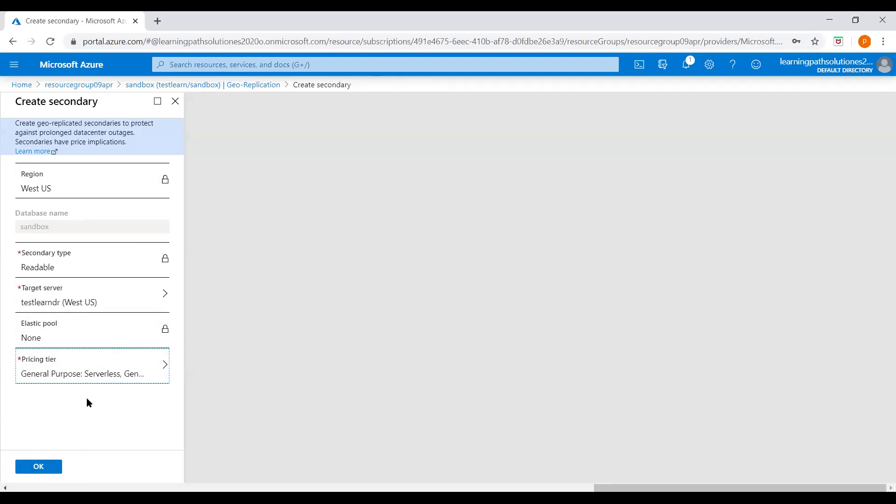
Confirm the Create secondary blade to start geo-replicating sandbox to testlearndr in West US.
{"action": "left_click", "coordinate": [46, 468]}
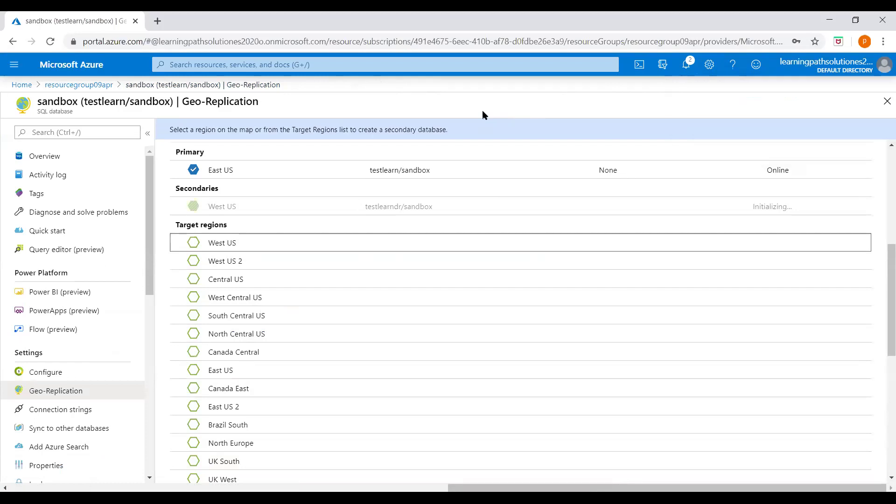
Refresh resourcegroup09apr until it lists testlearndr, and check that the deployment succeeded in Notifications.
{"action": "left_click", "coordinate": [86, 86]}
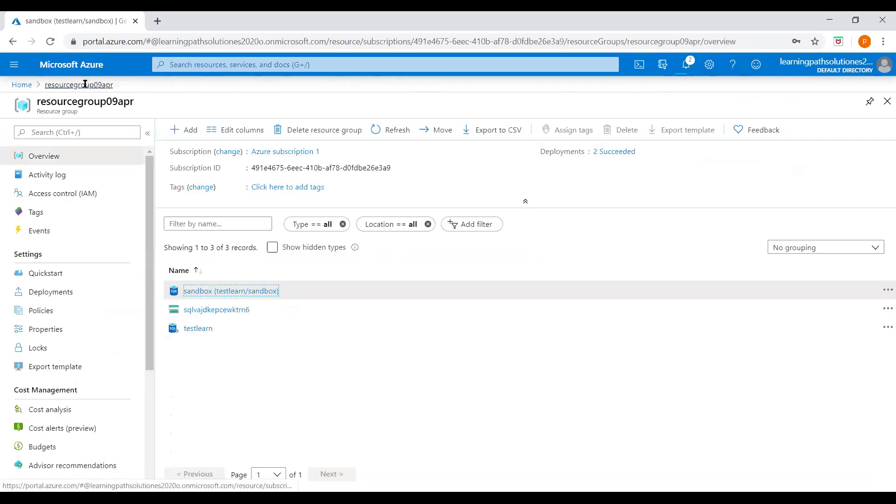
{"action": "left_click", "coordinate": [390, 132]}
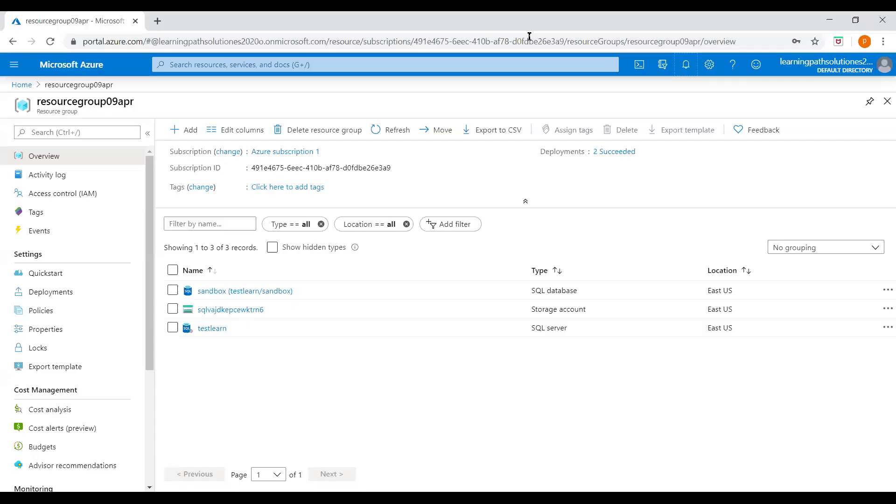
{"action": "left_click", "coordinate": [394, 132]}
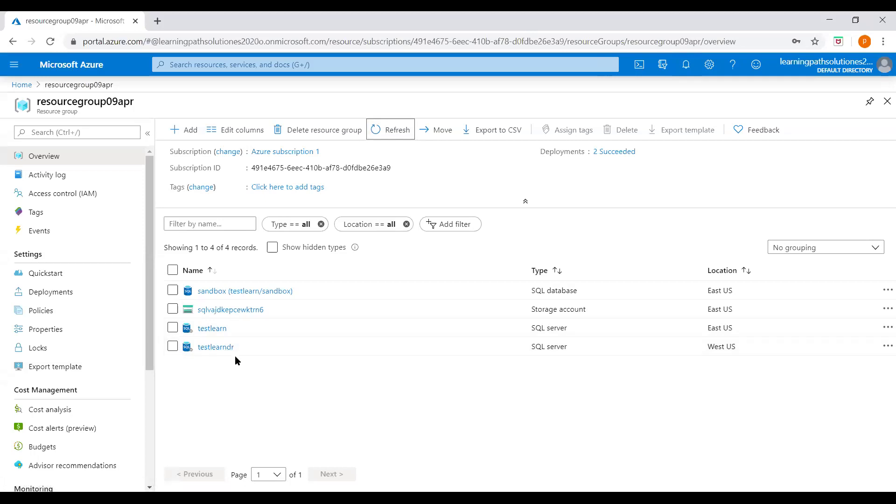
{"action": "left_click", "coordinate": [686, 64]}
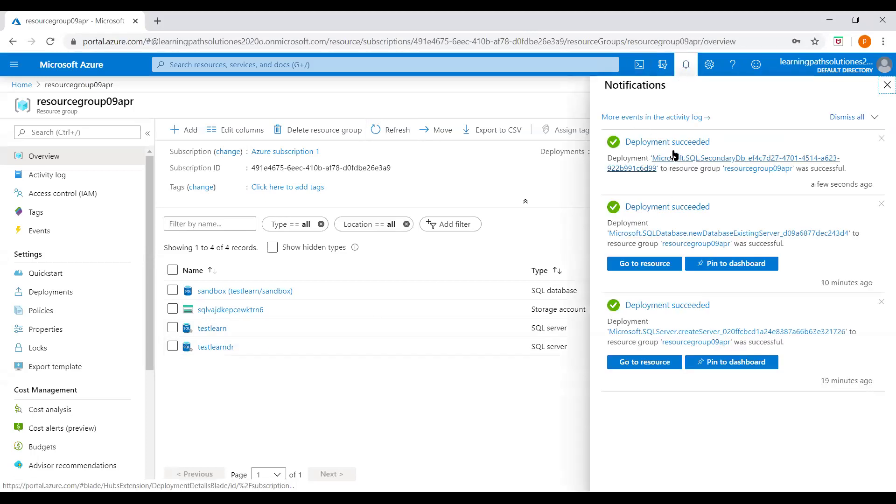
{"action": "left_click", "coordinate": [888, 84]}
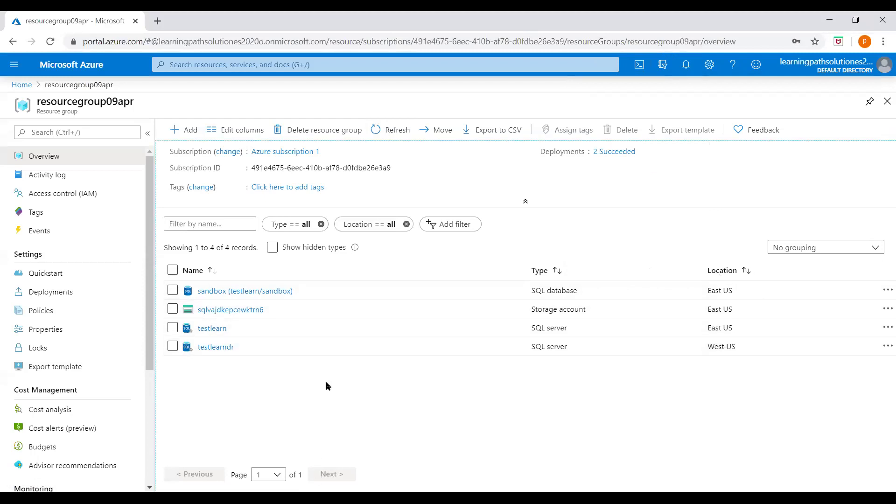
Check that testlearndr lists the sandbox database as Online, then switch to the THANK YOU slide.
{"action": "left_click", "coordinate": [218, 349]}
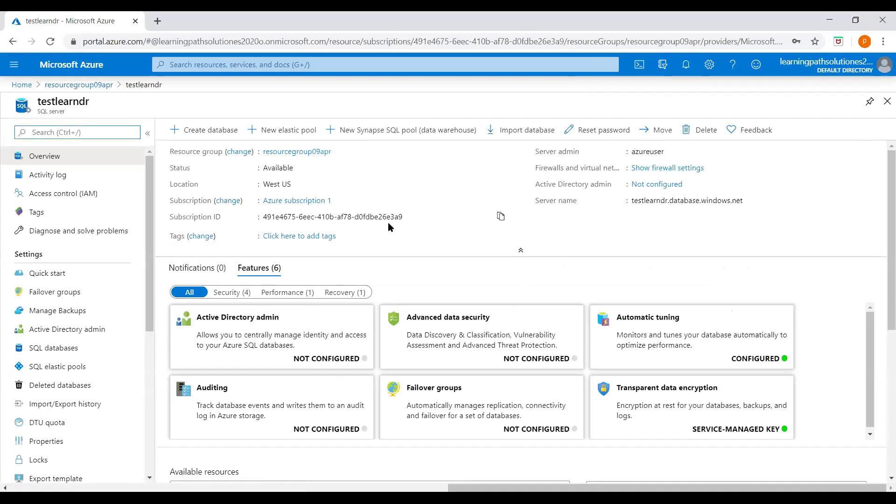
{"action": "scroll", "coordinate": [467, 397], "scroll_direction": "down", "scroll_amount": 5}
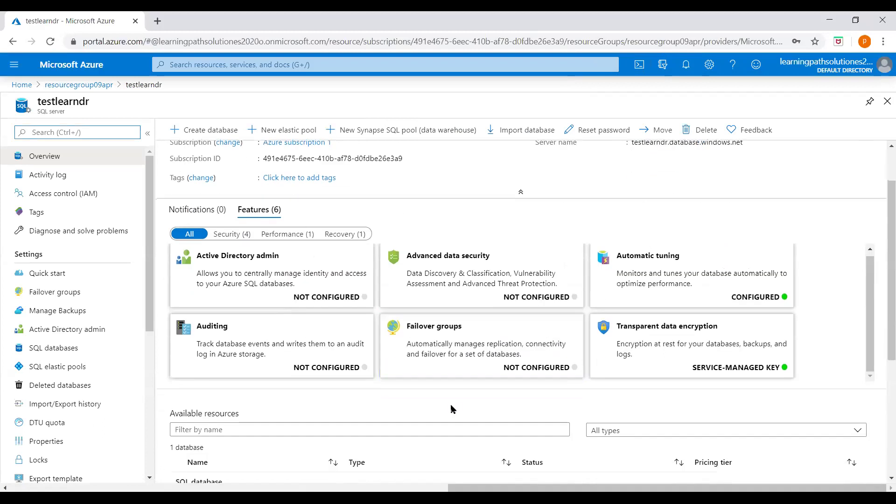
{"action": "scroll", "coordinate": [430, 395], "scroll_direction": "up", "scroll_amount": 5}
{"action": "scroll", "coordinate": [391, 396], "scroll_direction": "down", "scroll_amount": 4}
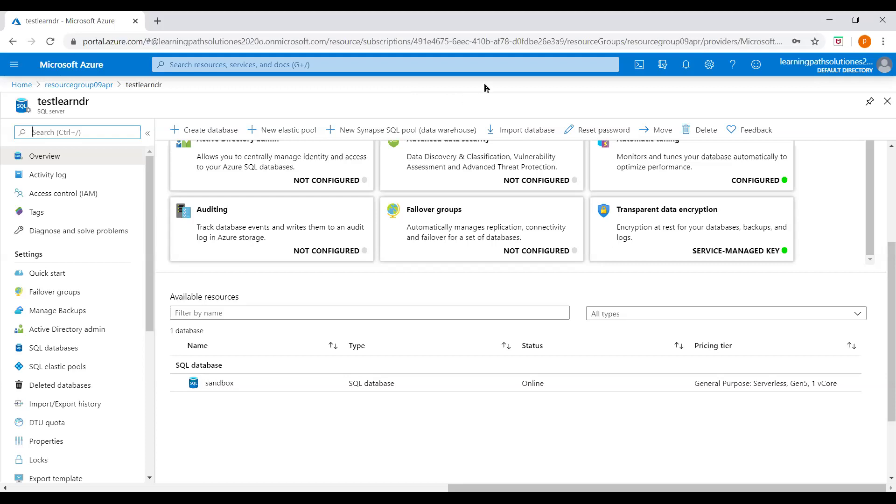
{"action": "key", "text": "alt+Tab"}
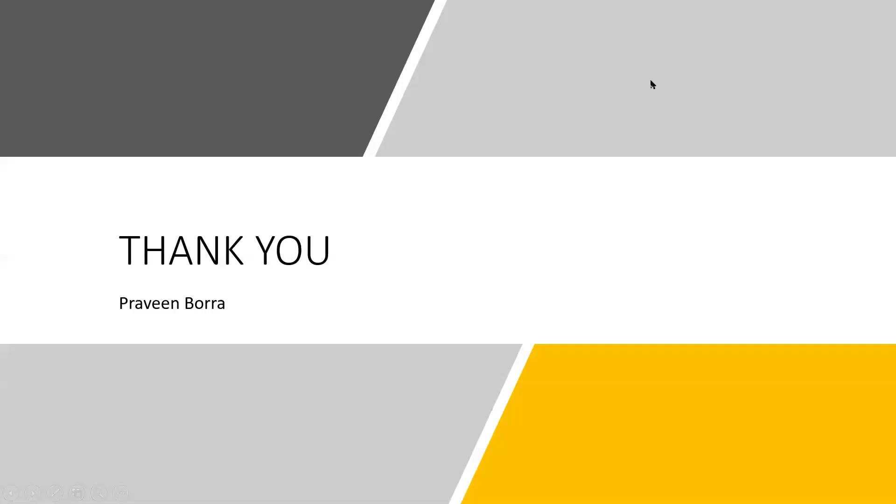